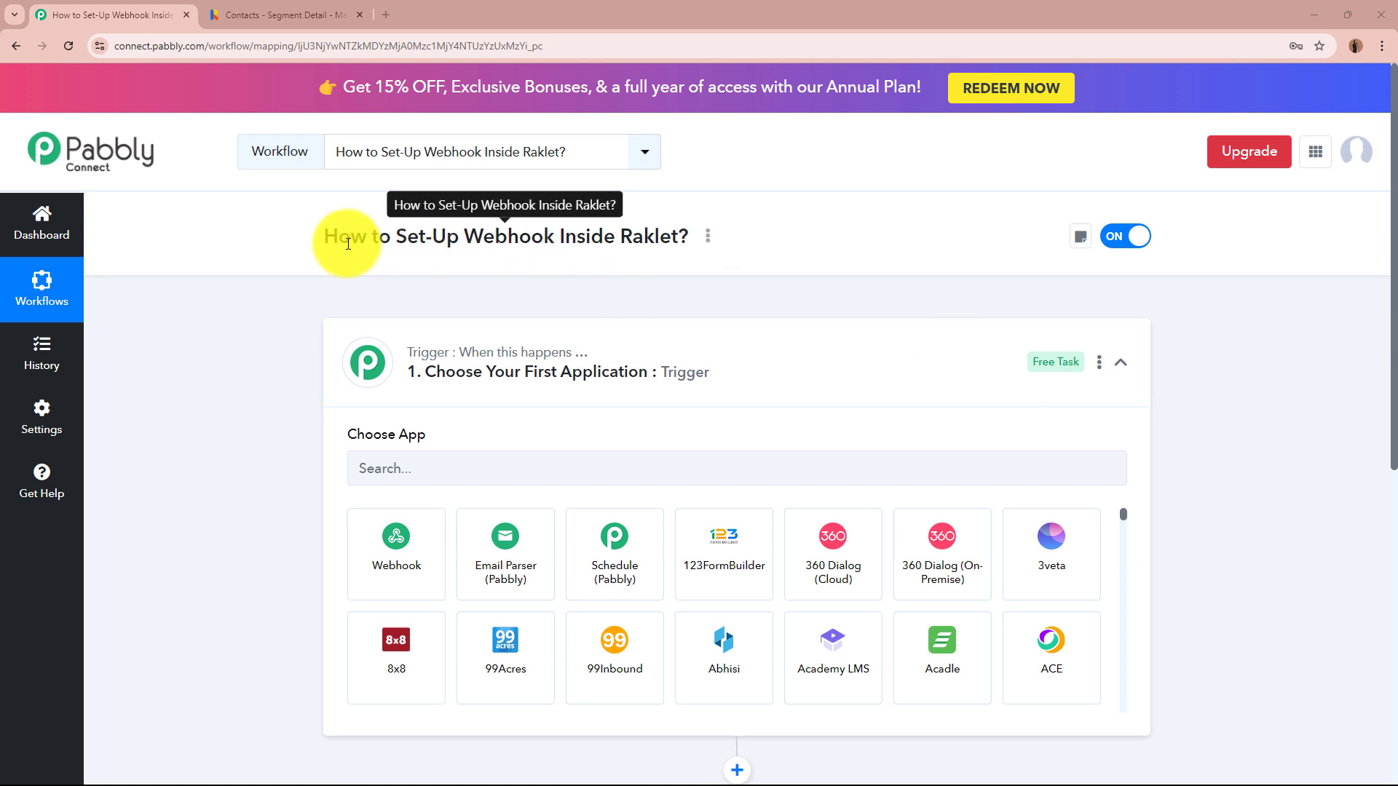
# - Pick Raklet as the trigger step's app and list its trigger events
pyautogui.click(822, 394)
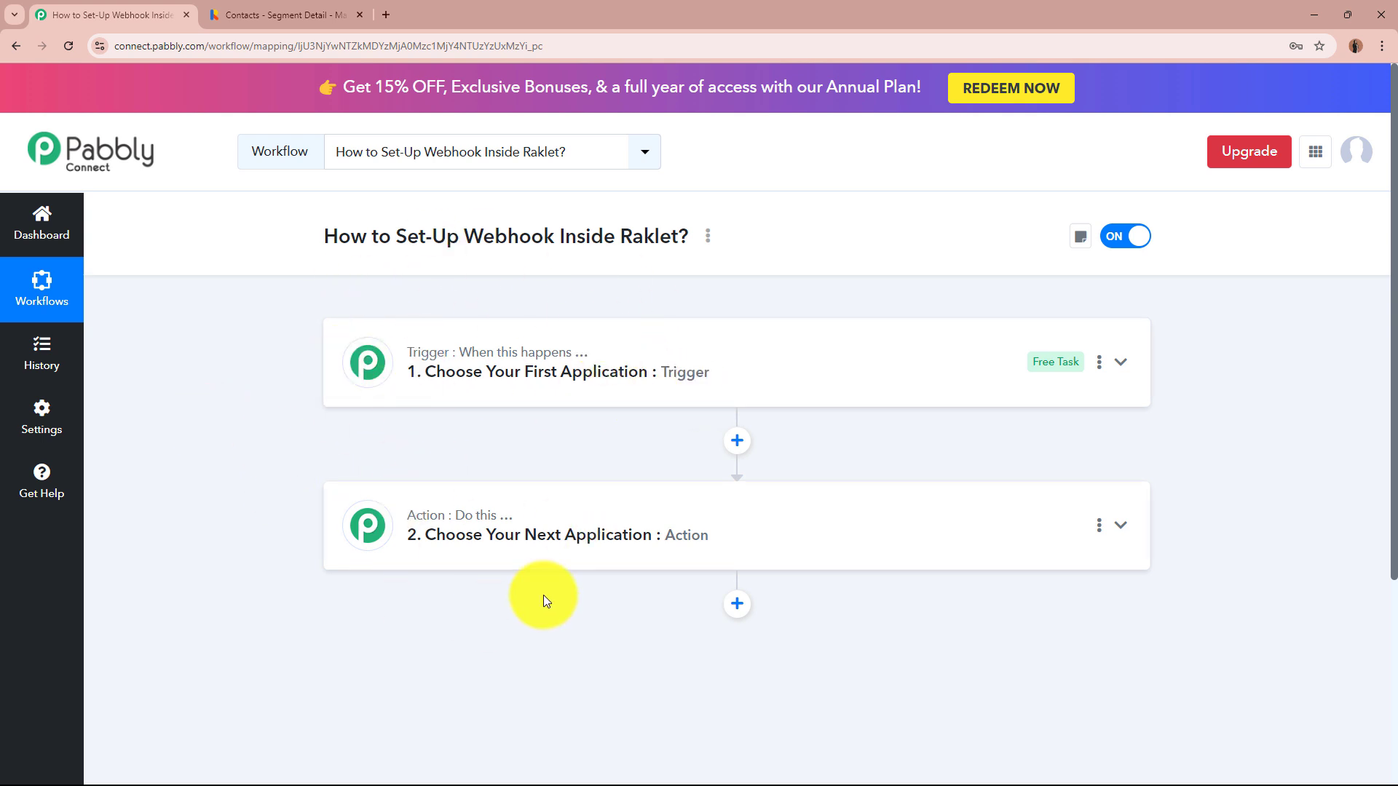
pyautogui.click(903, 357)
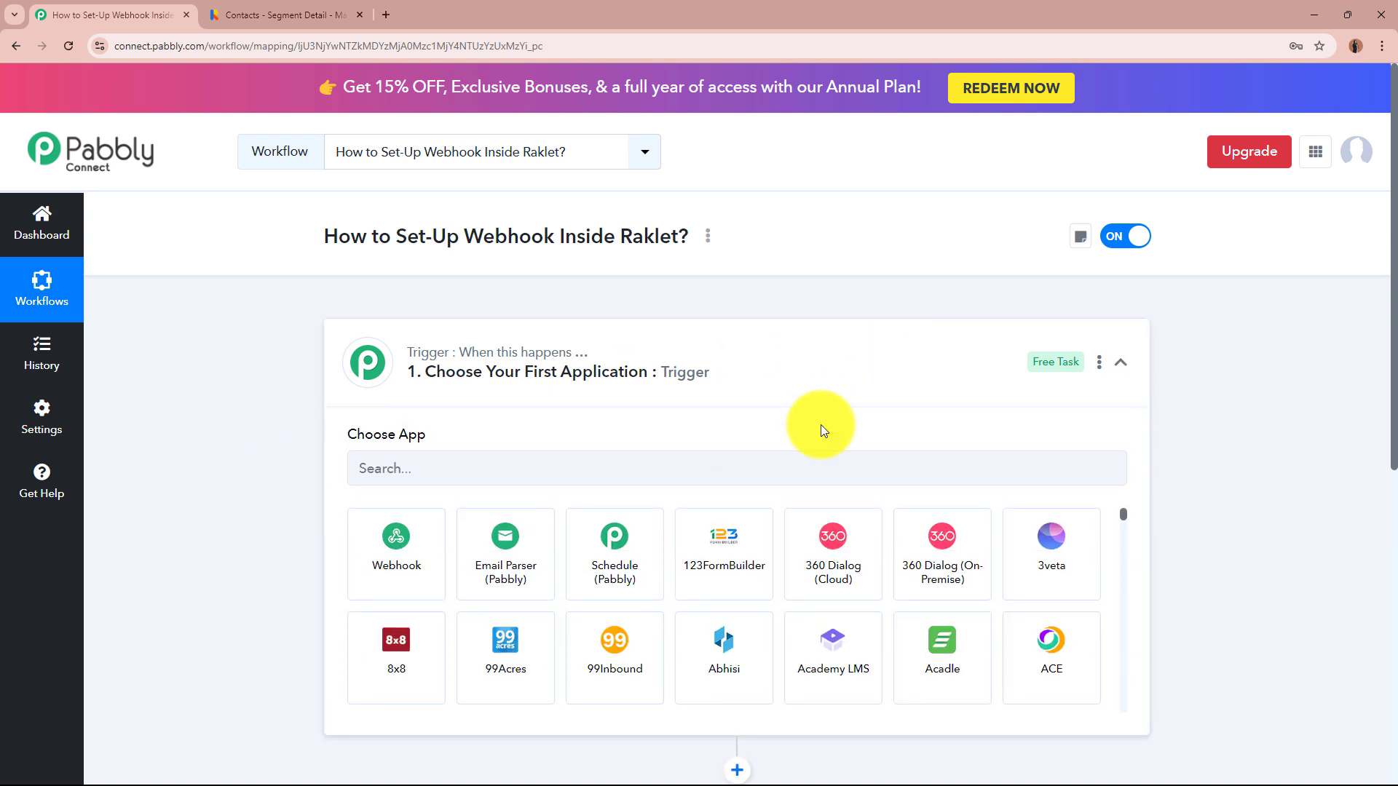
pyautogui.click(757, 474)
pyautogui.write('Raklet')
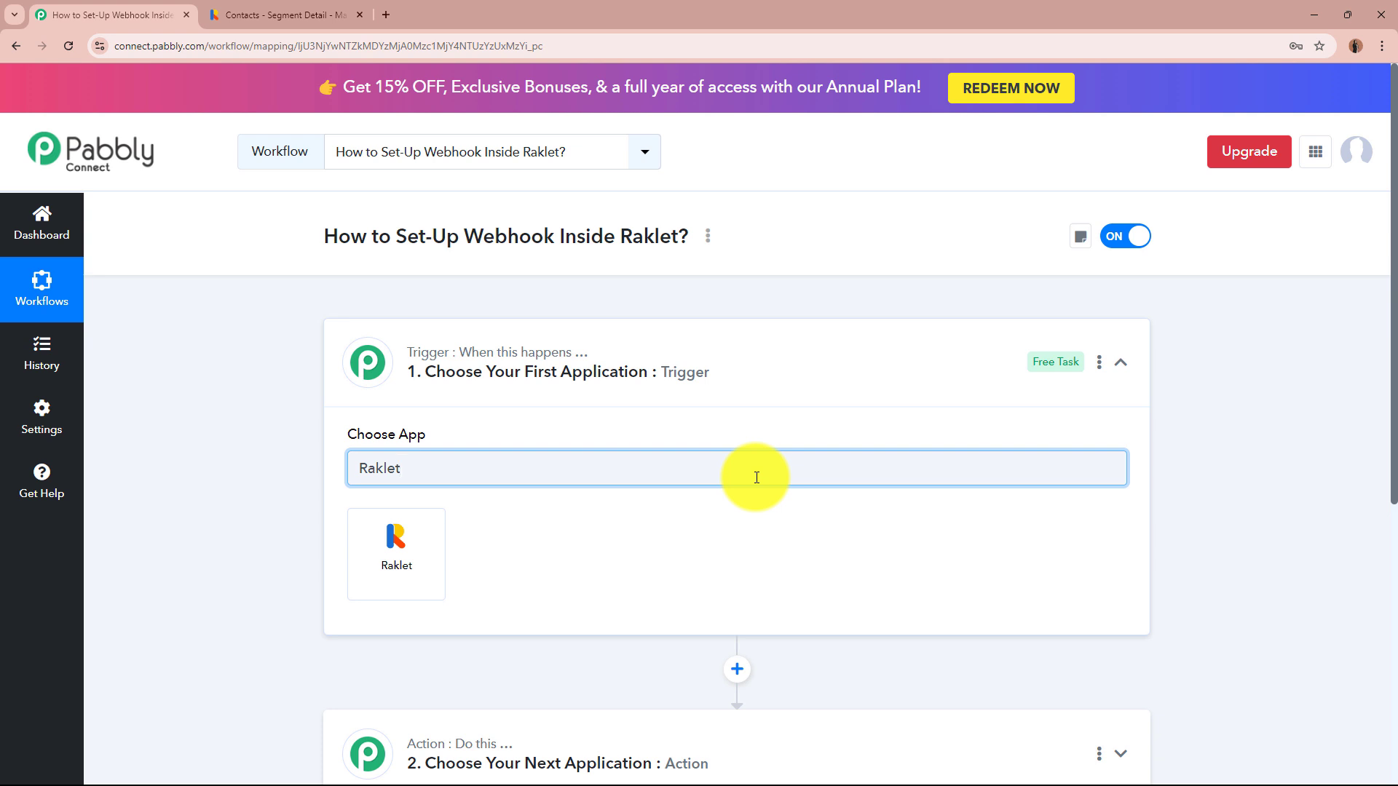
pyautogui.click(413, 571)
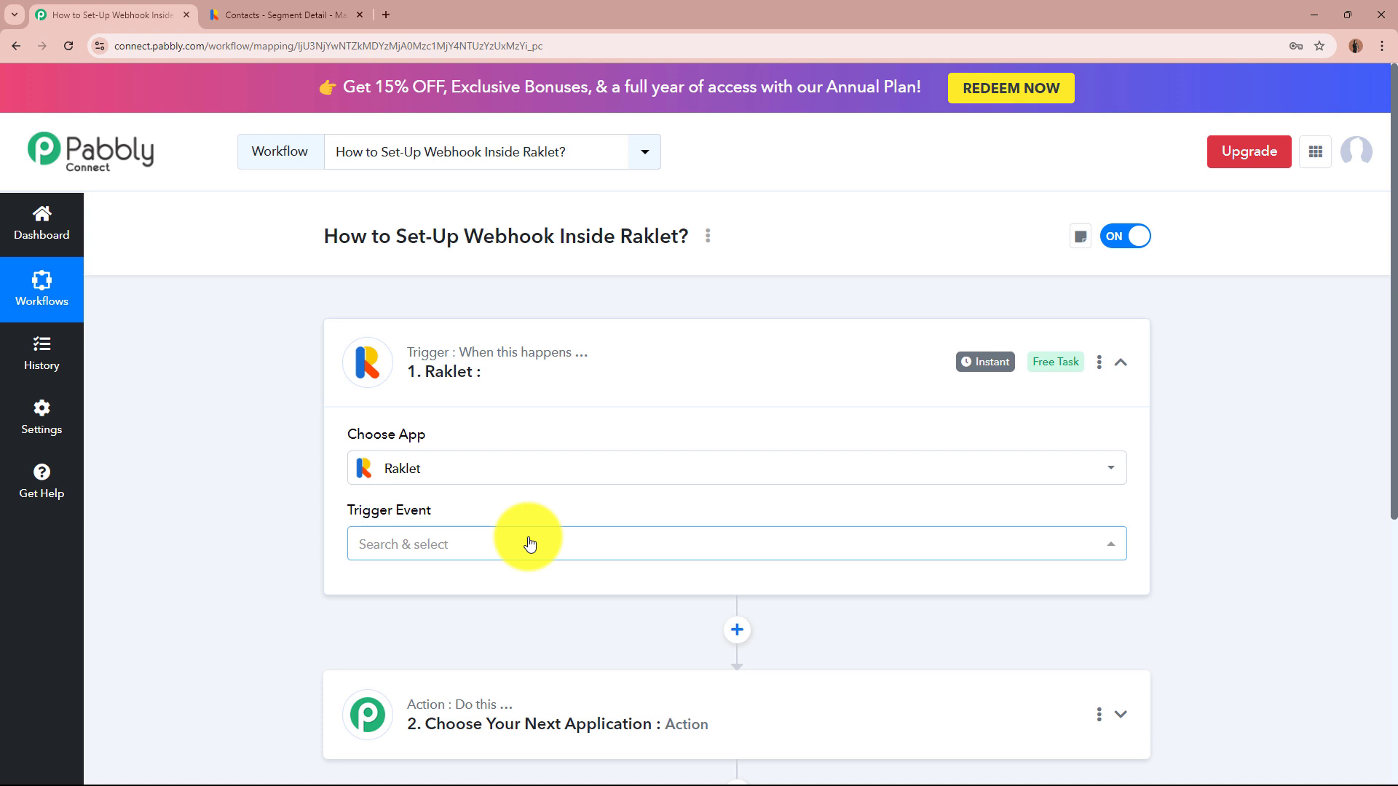
pyautogui.click(428, 543)
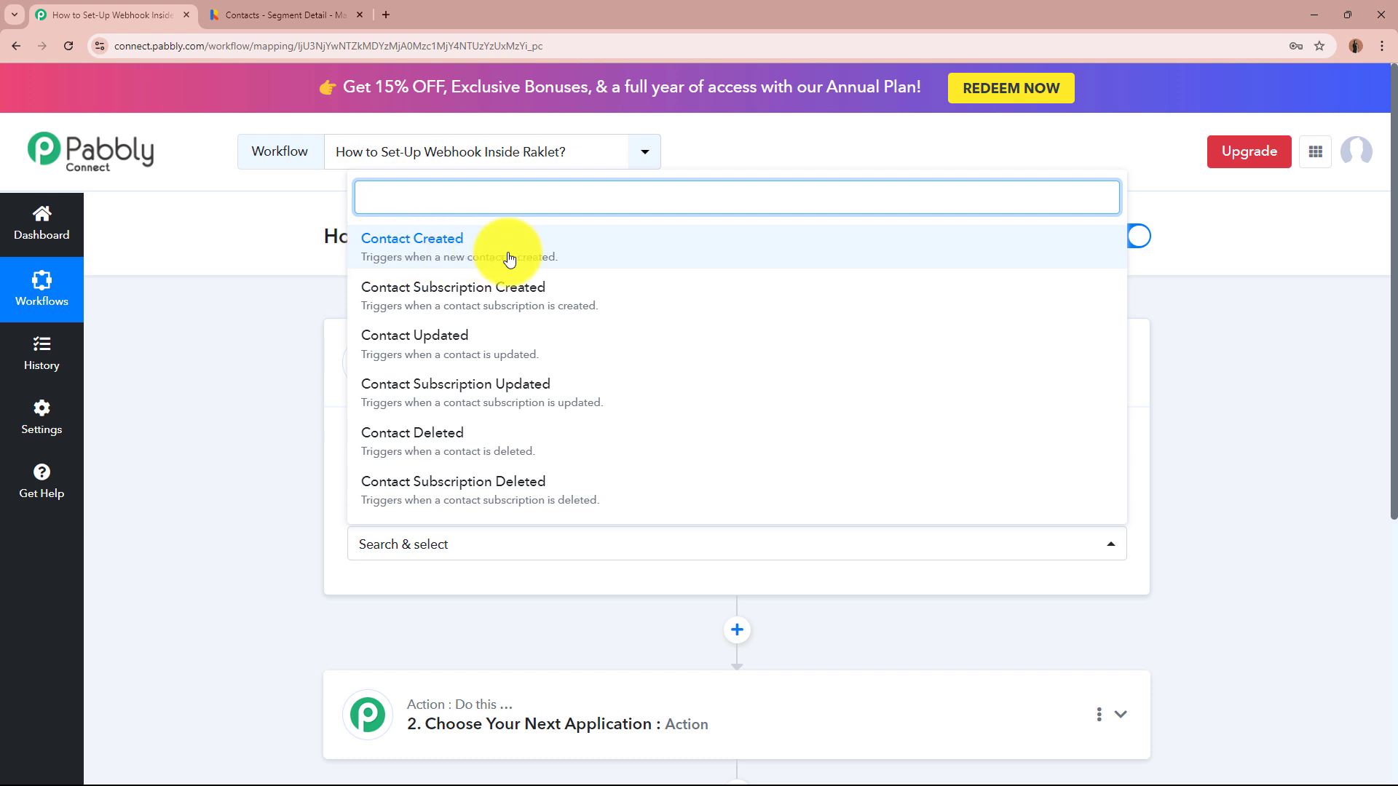
# - Set the trigger event to Contact Created and copy the generated webhook URL
pyautogui.click(509, 260)
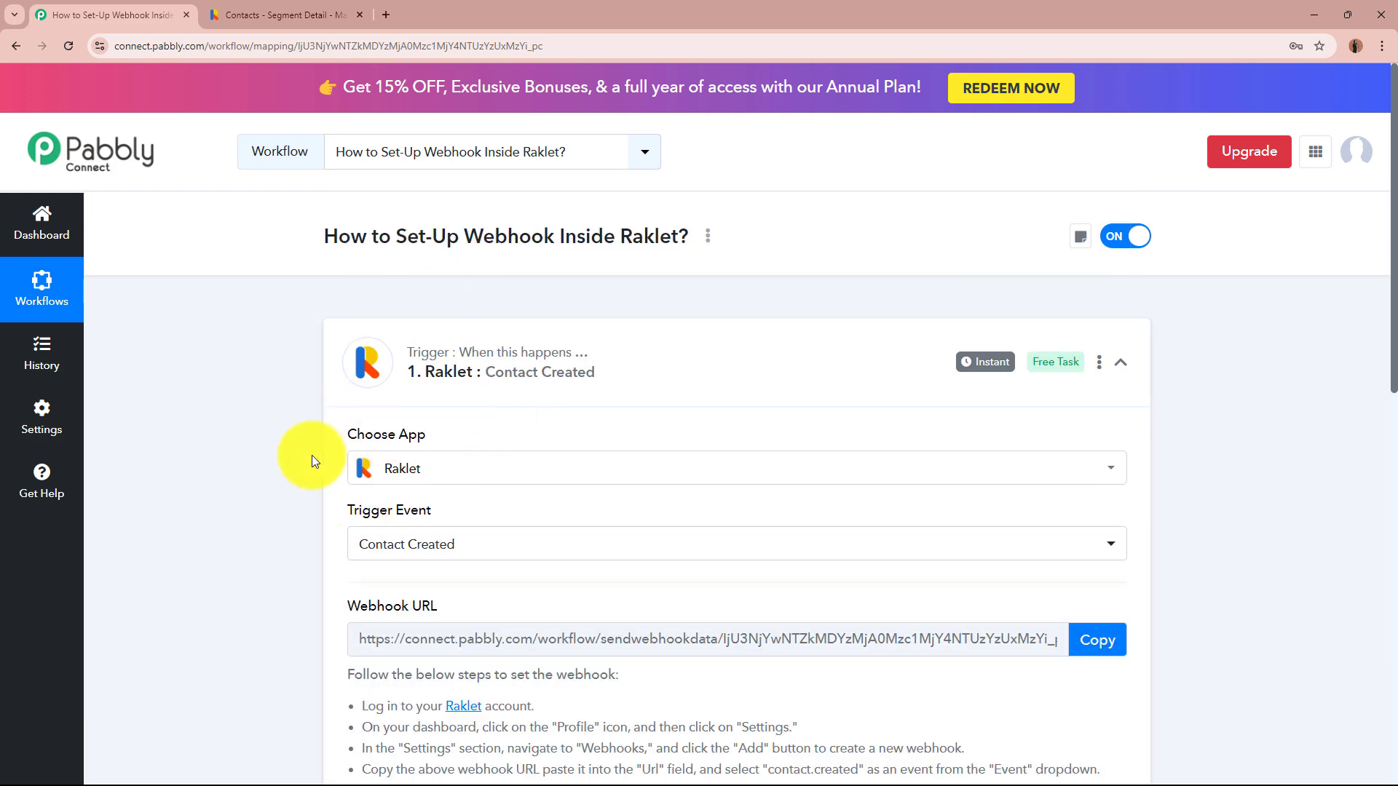
pyautogui.scroll(-2, 251, 510)
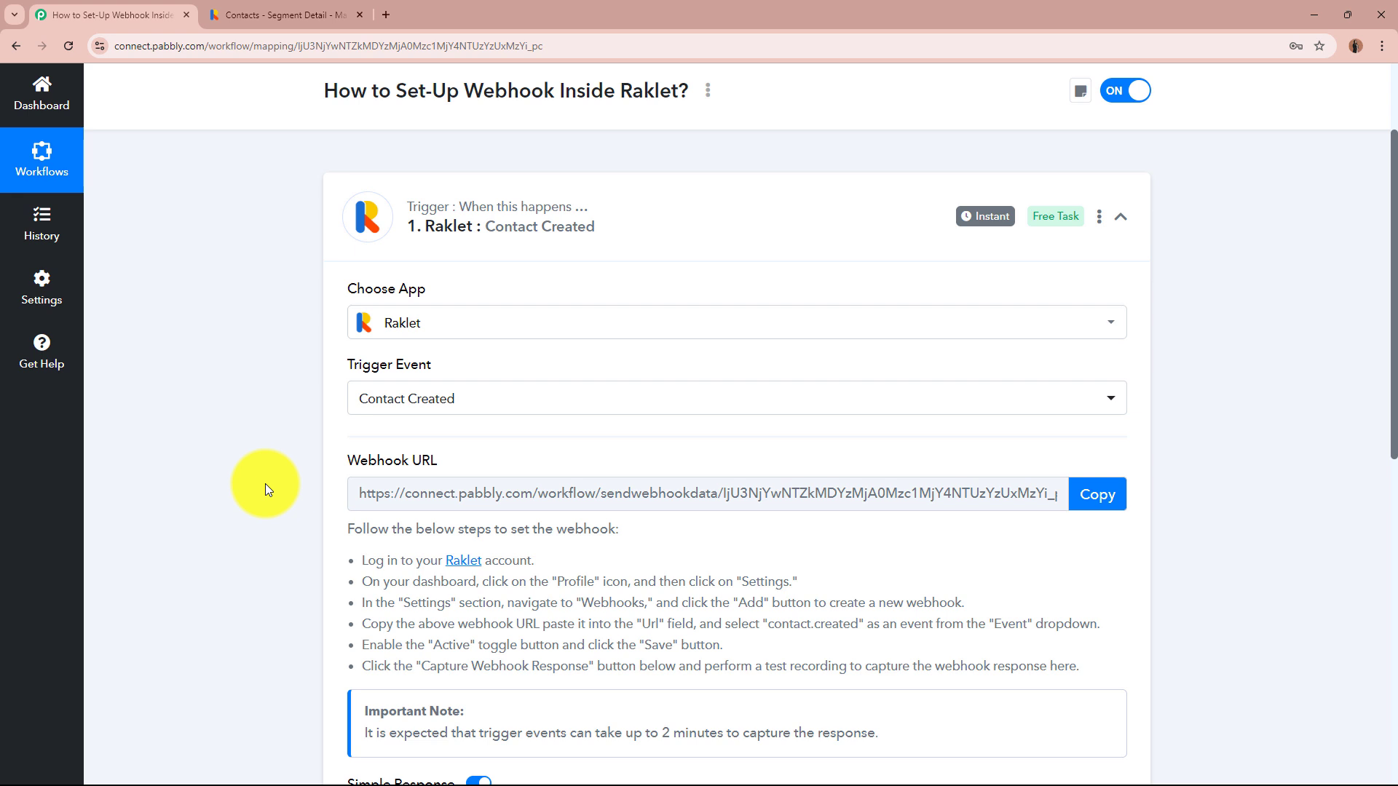
pyautogui.click(1103, 495)
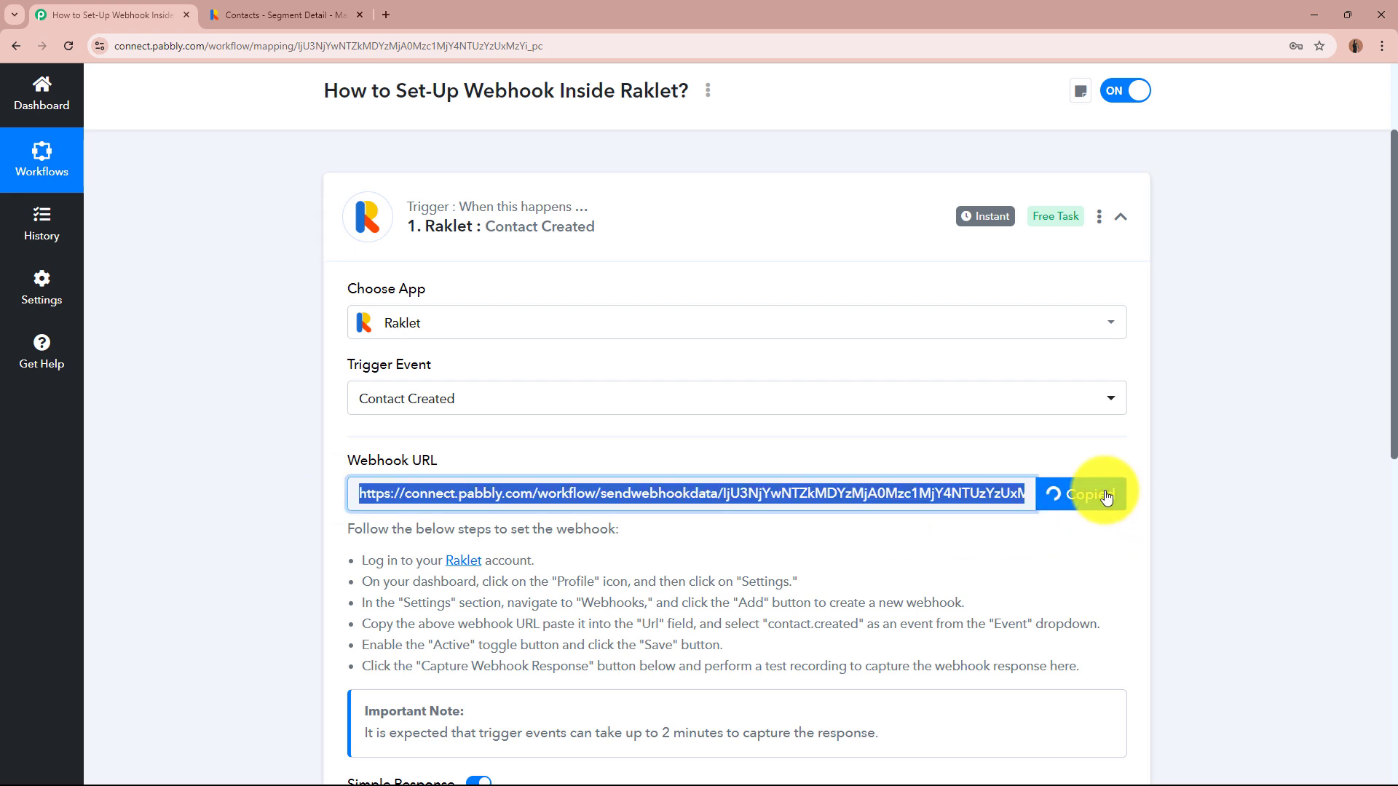
pyautogui.click(1175, 495)
pyautogui.scroll(-2, 1165, 494)
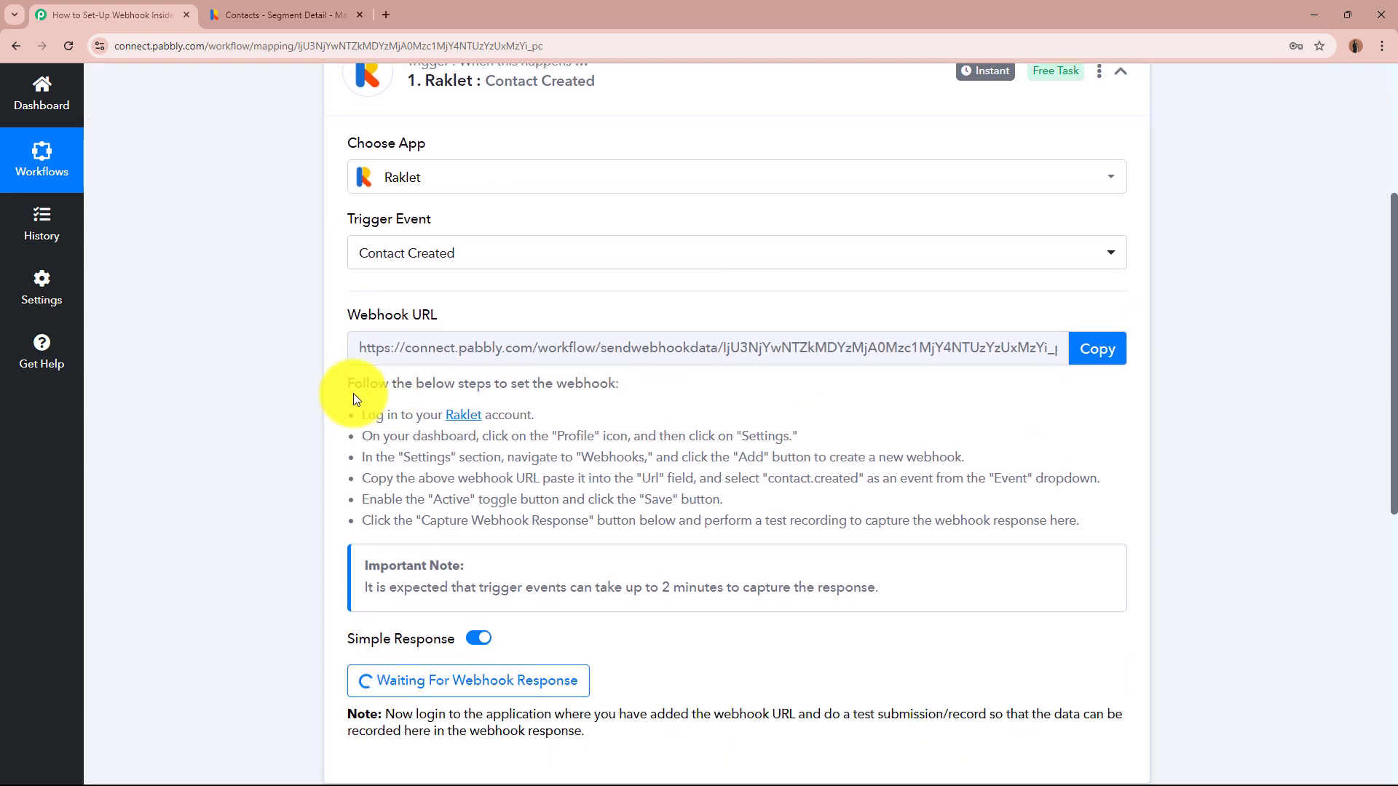
# - Read through the webhook setup steps: log in, settings, paste URL, enable Active, save
pyautogui.moveTo(350, 386); pyautogui.dragTo(910, 529)
pyautogui.click(903, 496)
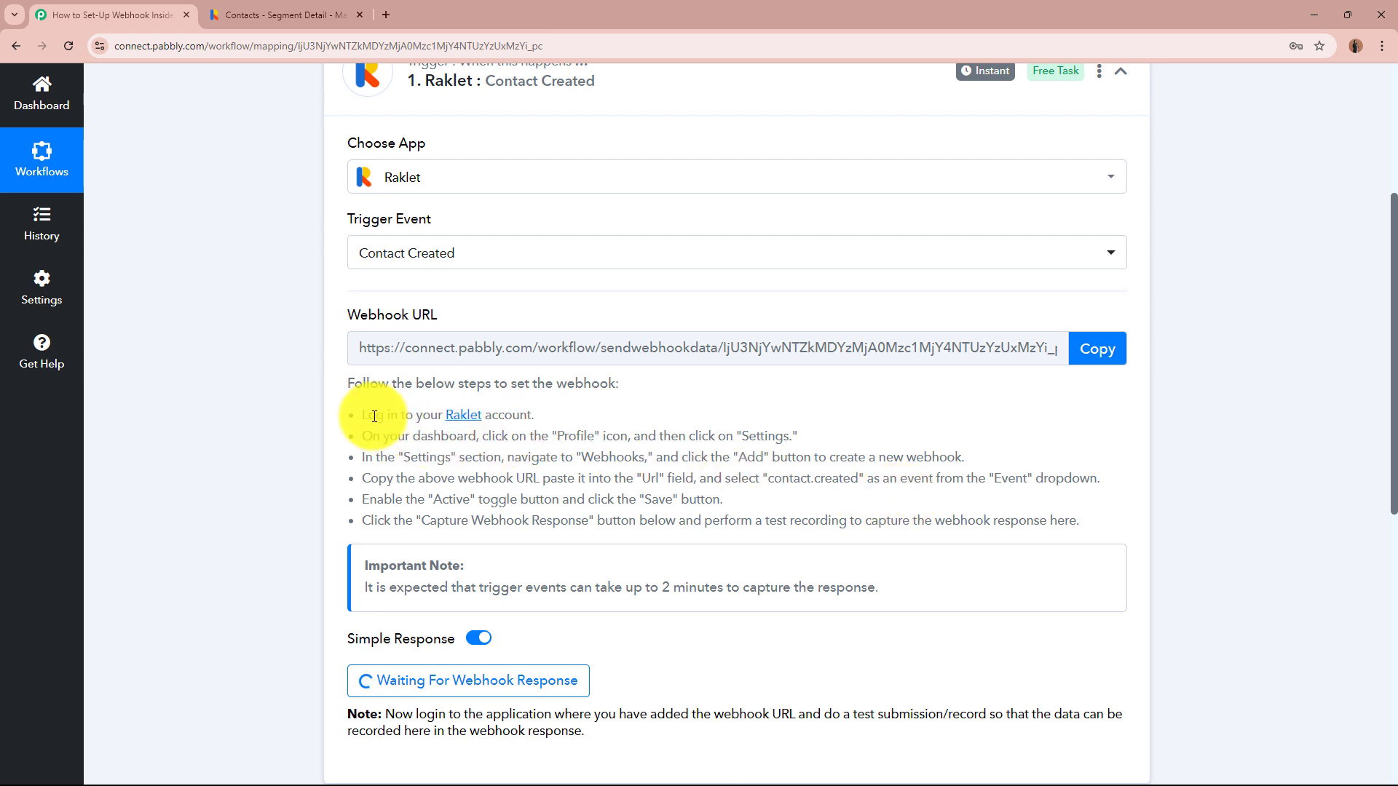
pyautogui.moveTo(365, 415); pyautogui.dragTo(555, 412)
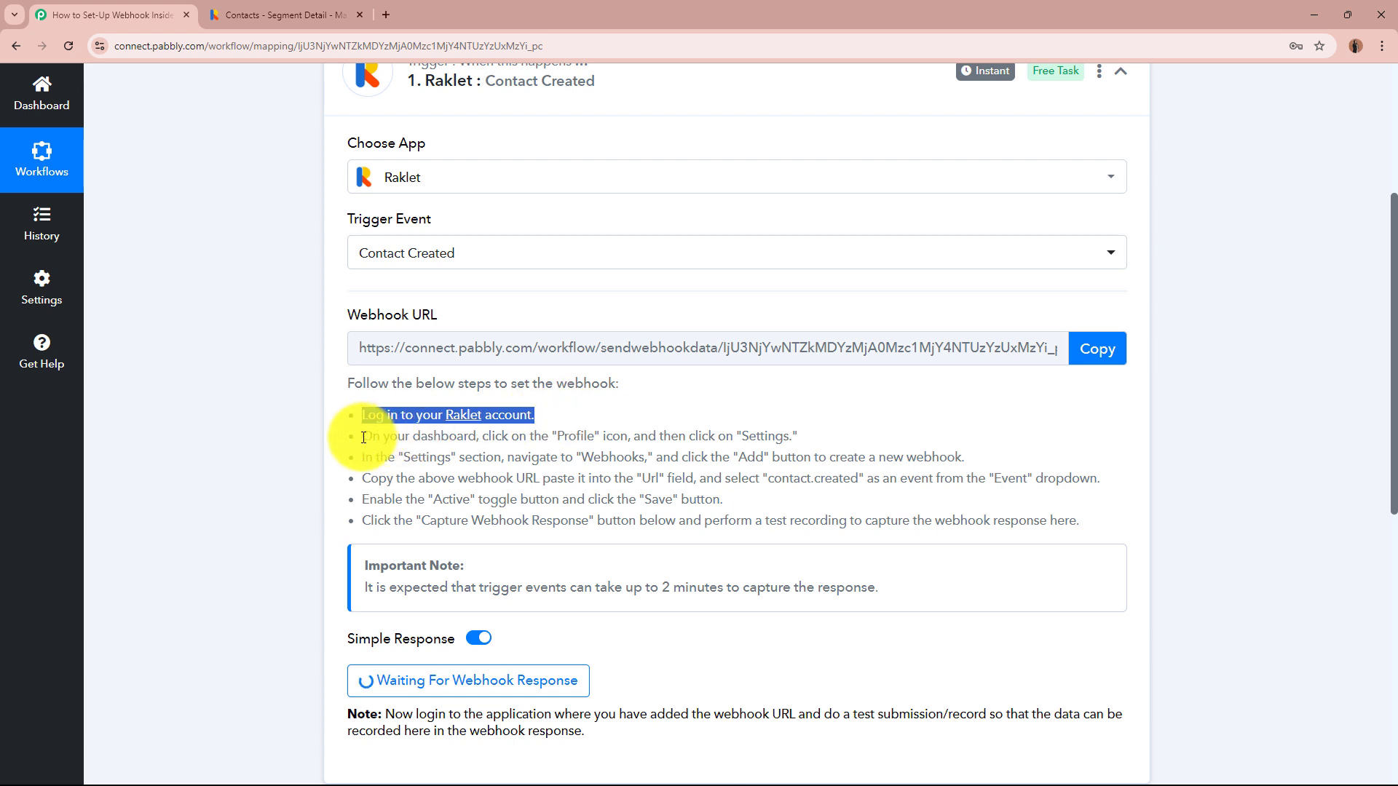
pyautogui.moveTo(363, 436); pyautogui.dragTo(955, 458)
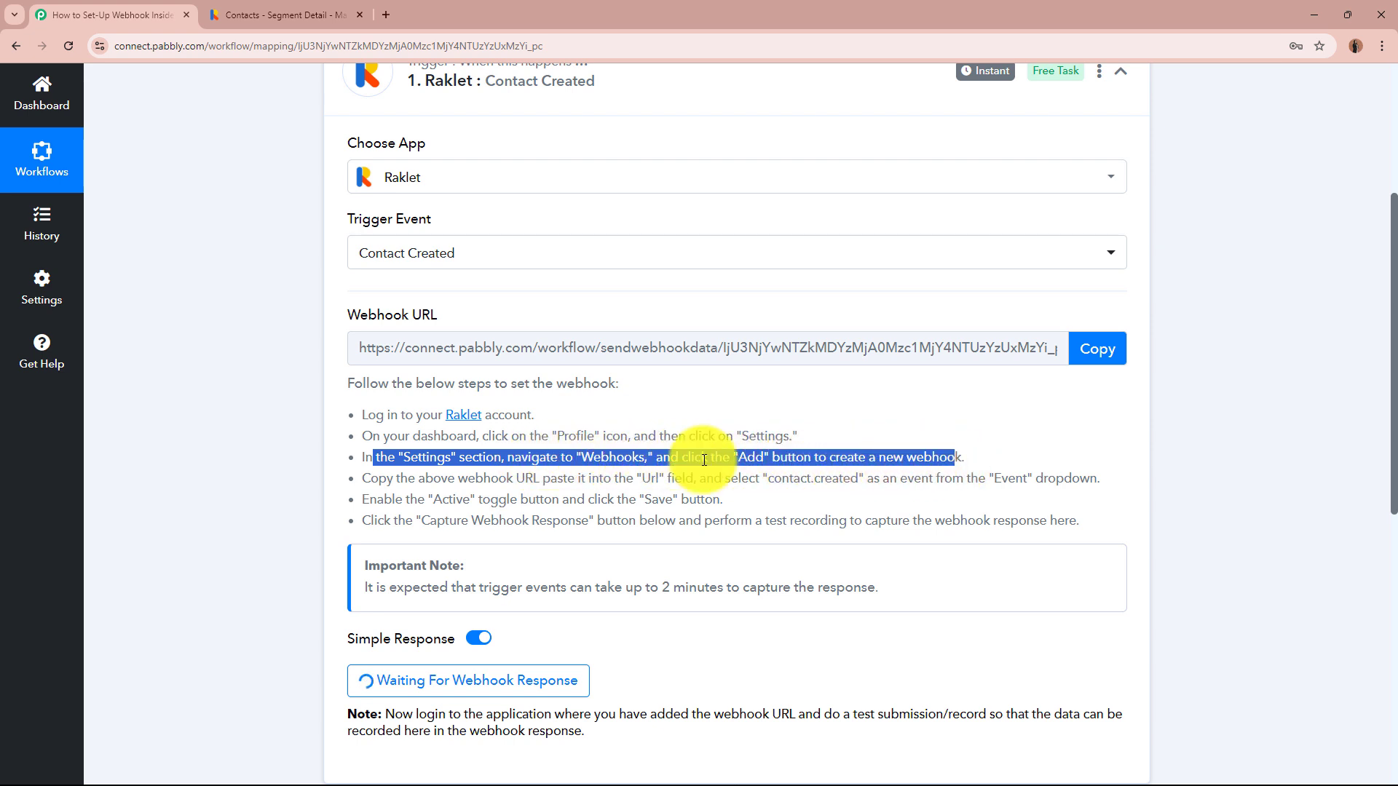
pyautogui.moveTo(370, 477); pyautogui.dragTo(1080, 478)
pyautogui.moveTo(369, 499); pyautogui.dragTo(705, 499)
pyautogui.moveTo(371, 519); pyautogui.dragTo(1027, 519)
pyautogui.click(1028, 519)
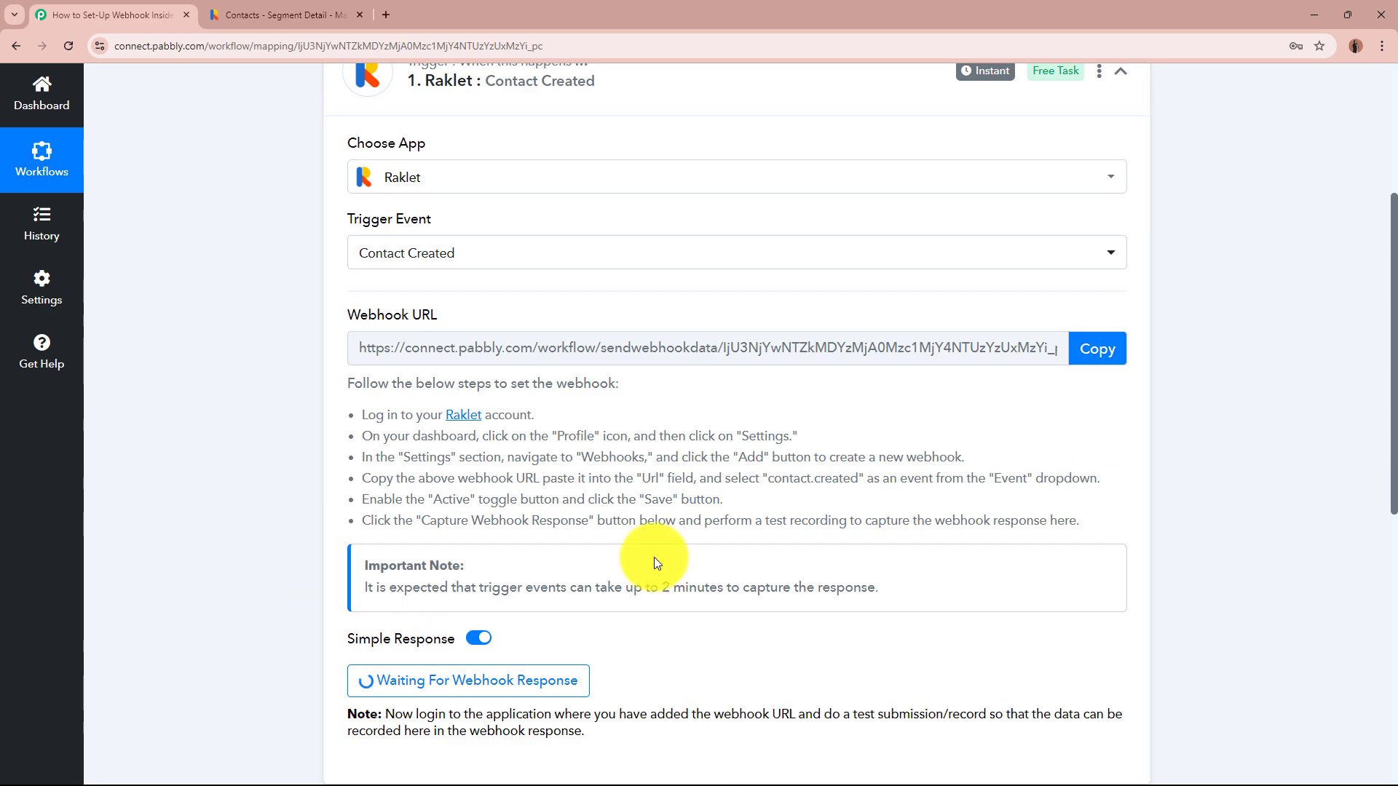
pyautogui.scroll(4, 256, 470)
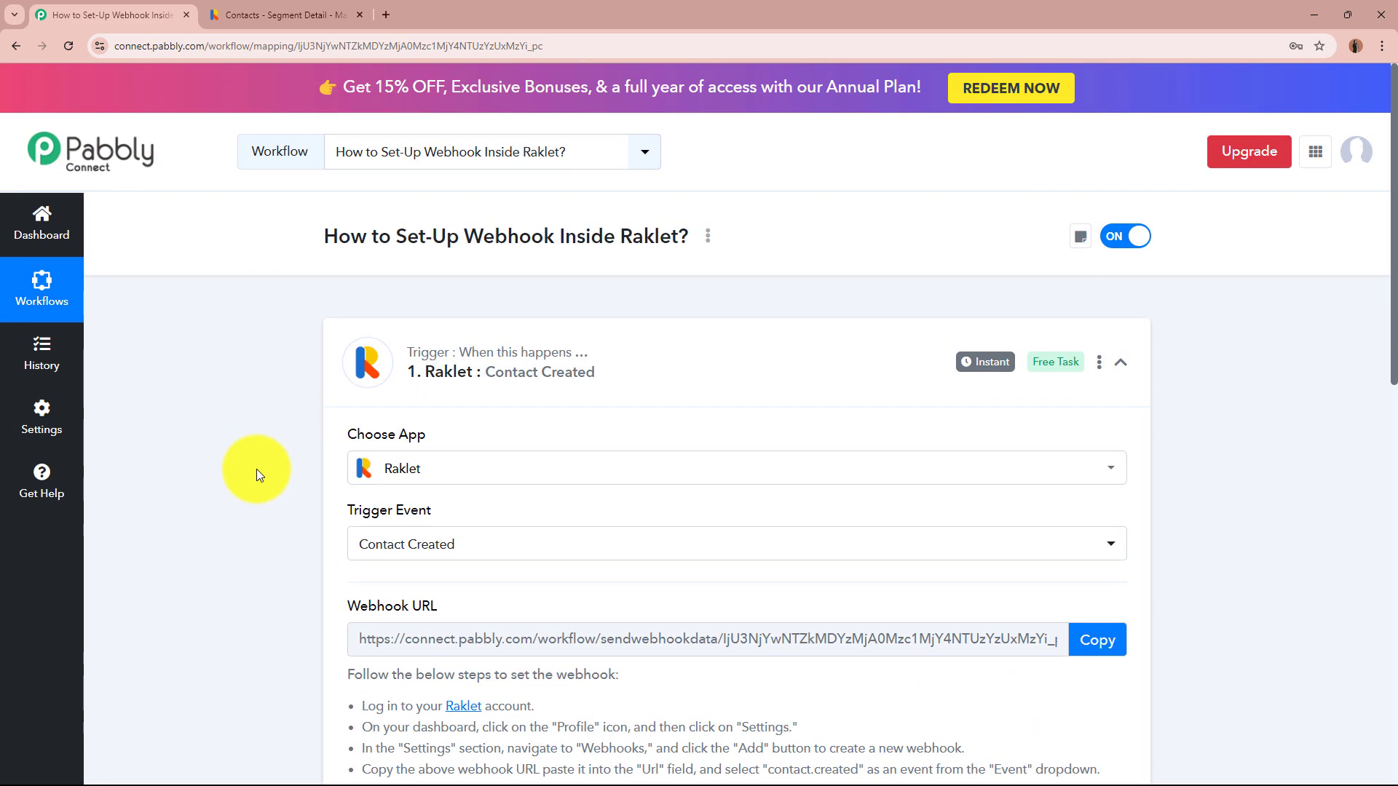
# - In Raklet, go through the account menu to Settings and open the Webhooks page
pyautogui.click(284, 9)
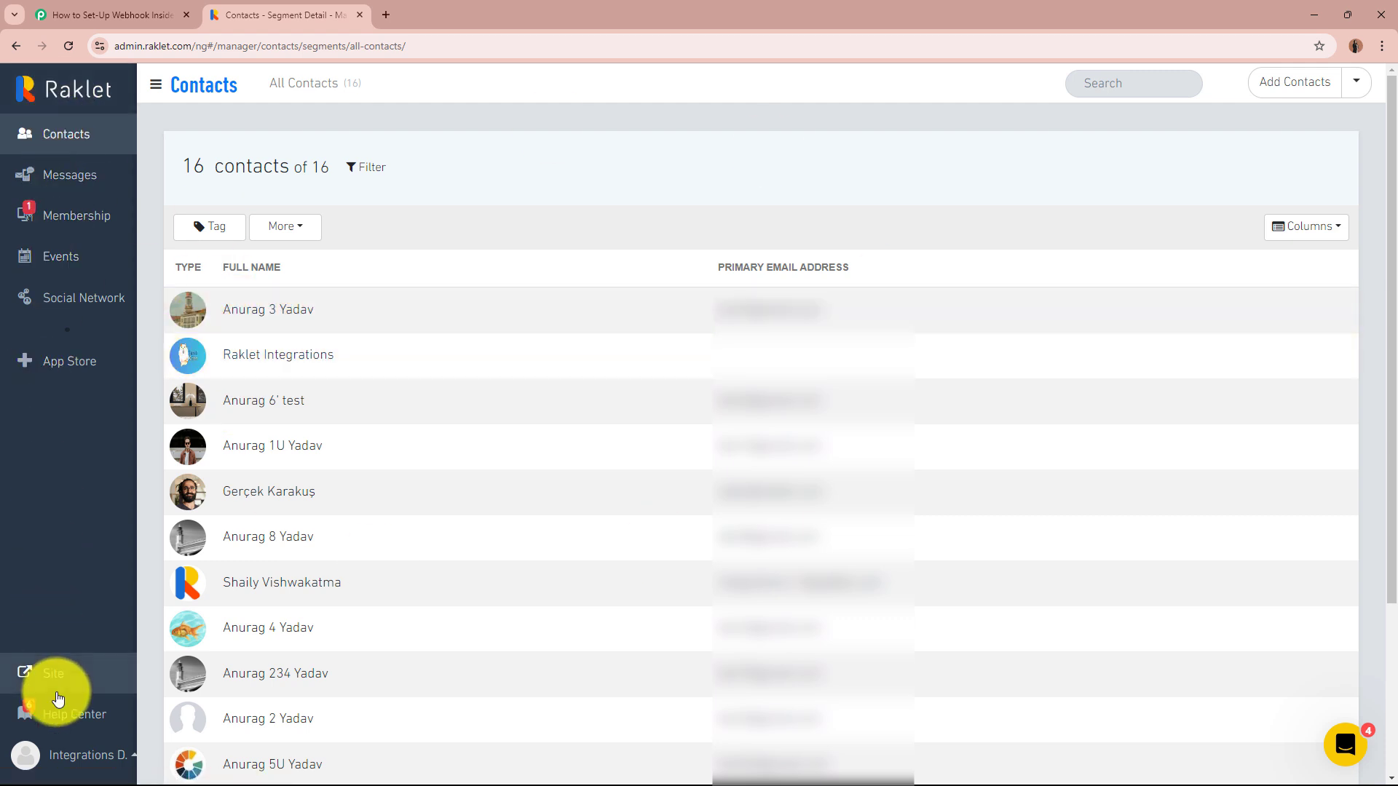
pyautogui.click(73, 758)
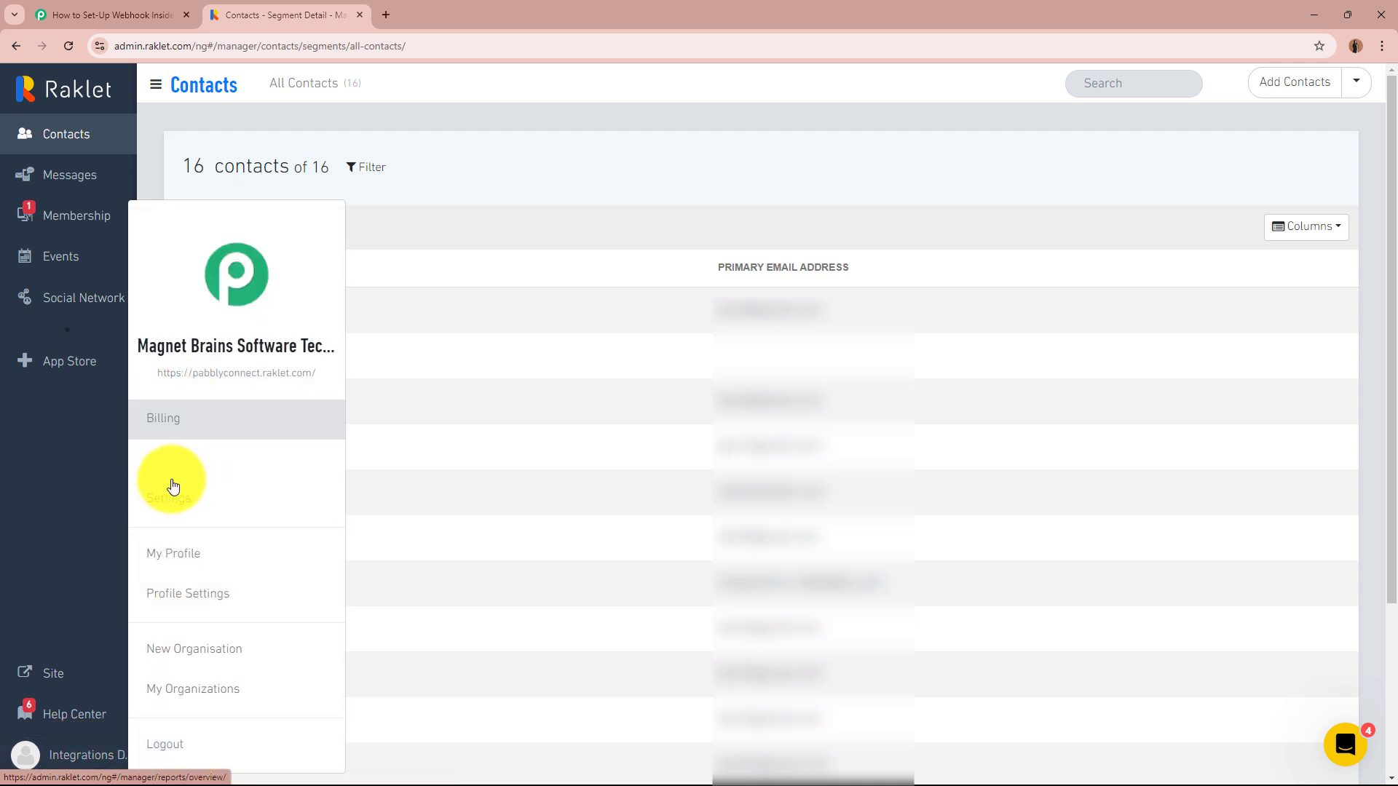
pyautogui.click(209, 501)
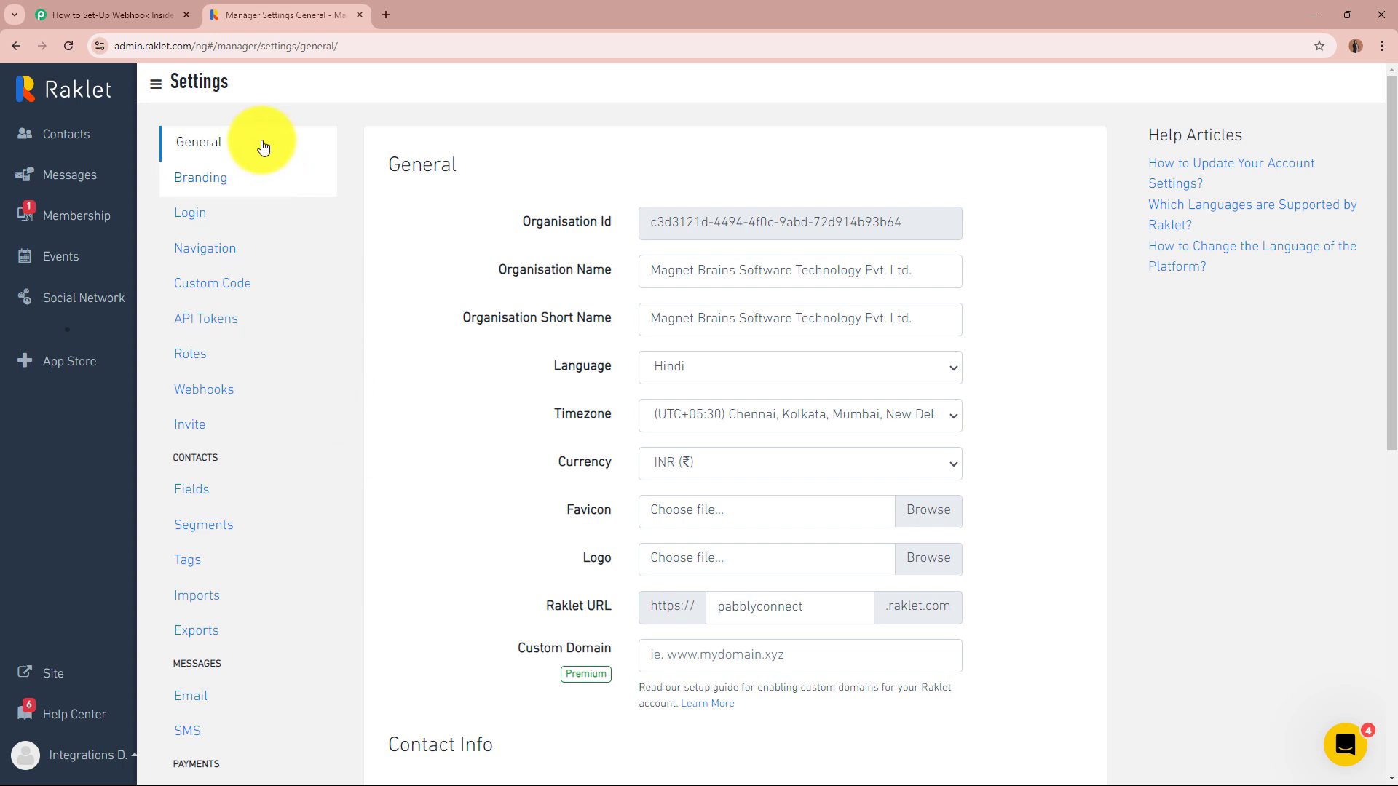
pyautogui.click(248, 402)
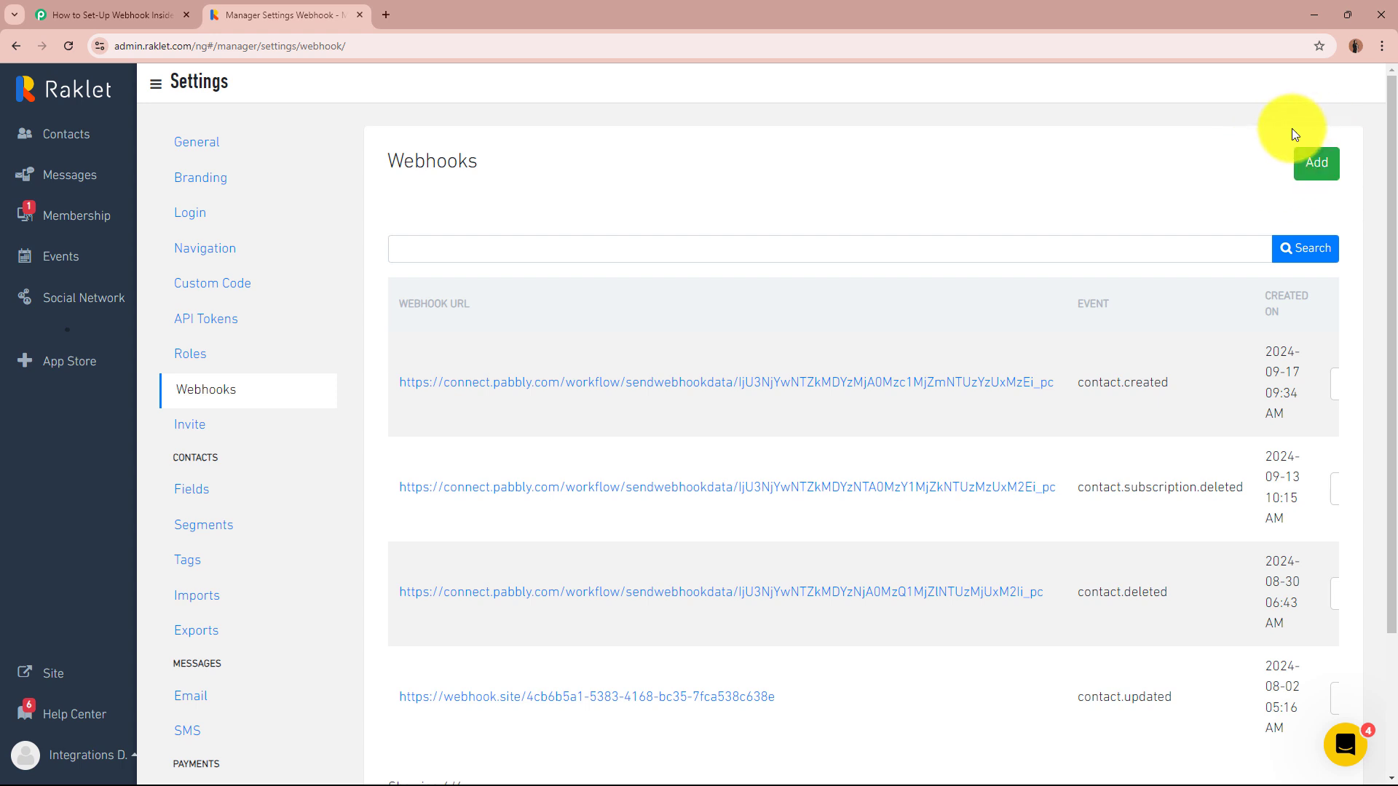
# - Start a new Raklet webhook and paste in the copied Pabbly Connect URL
pyautogui.click(1315, 163)
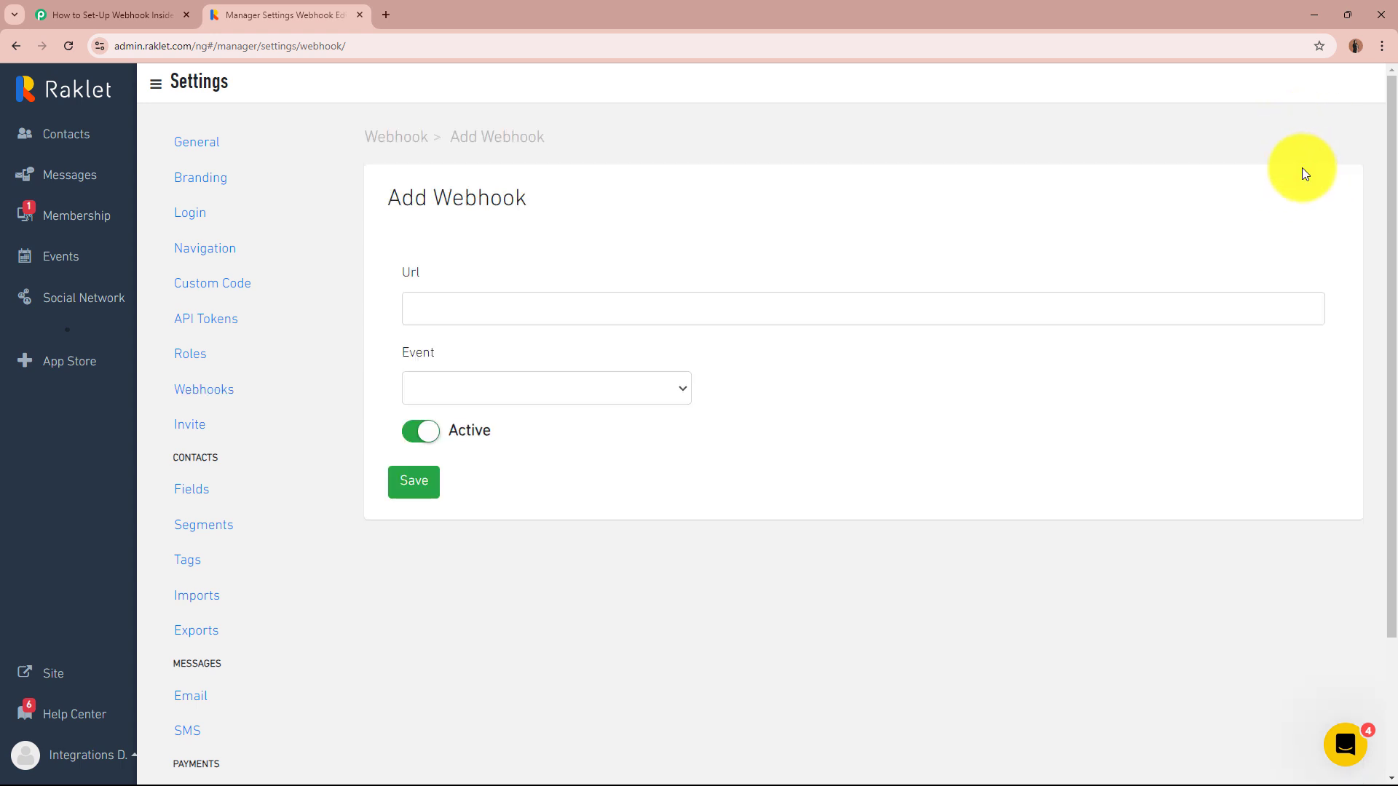
pyautogui.click(454, 306)
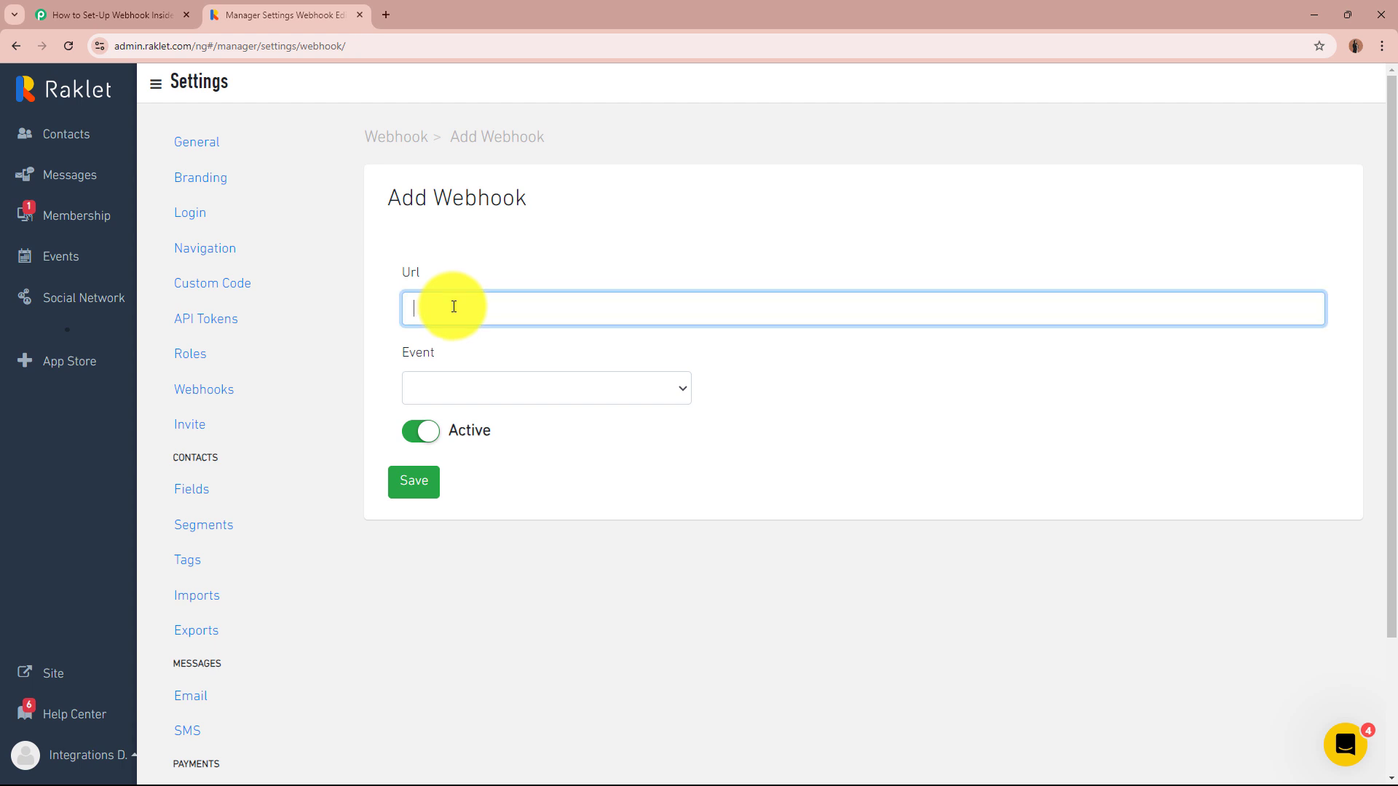
pyautogui.hotkey('ctrl', 'v')
pyautogui.click(456, 385)
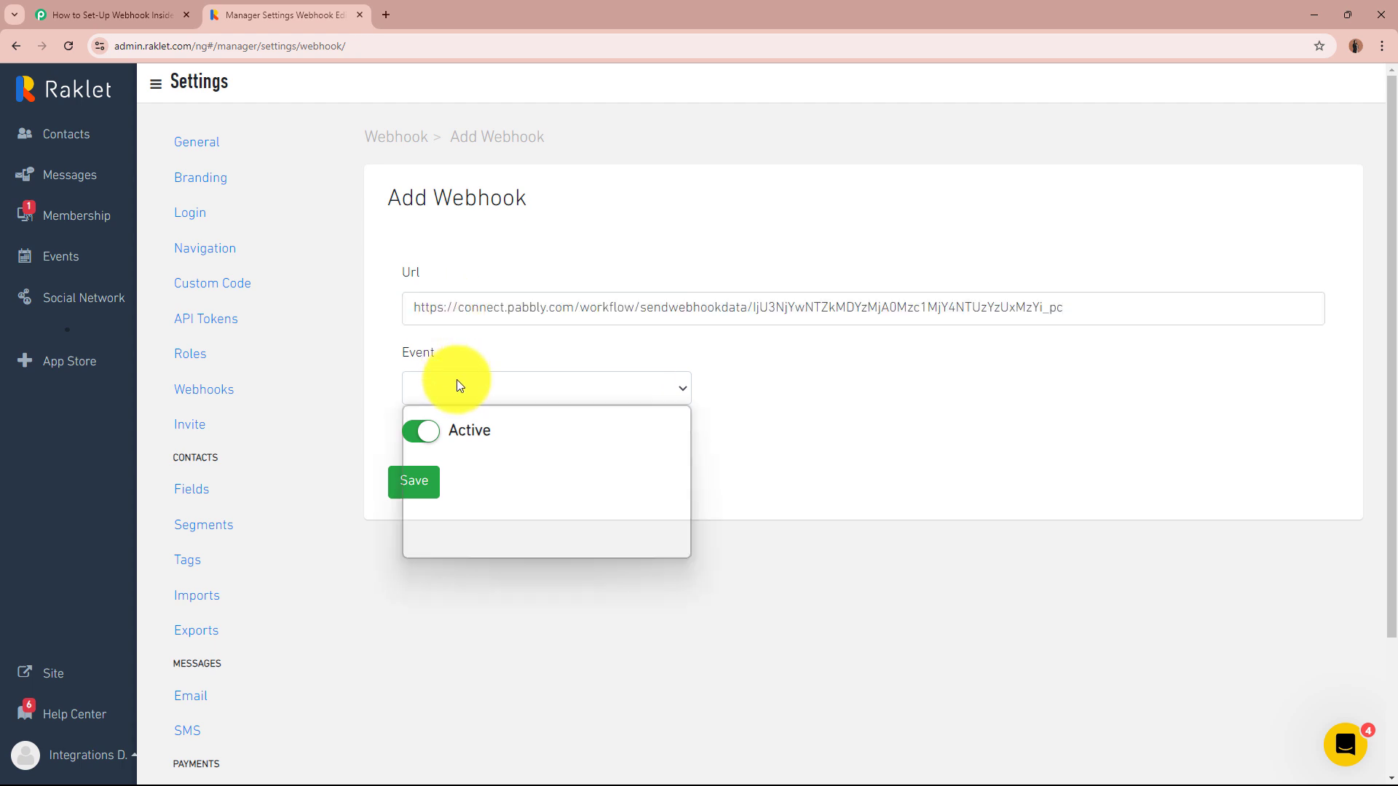
# - Check Pabbly's instructions, set the webhook's event to contact.created, and save it
pyautogui.click(109, 13)
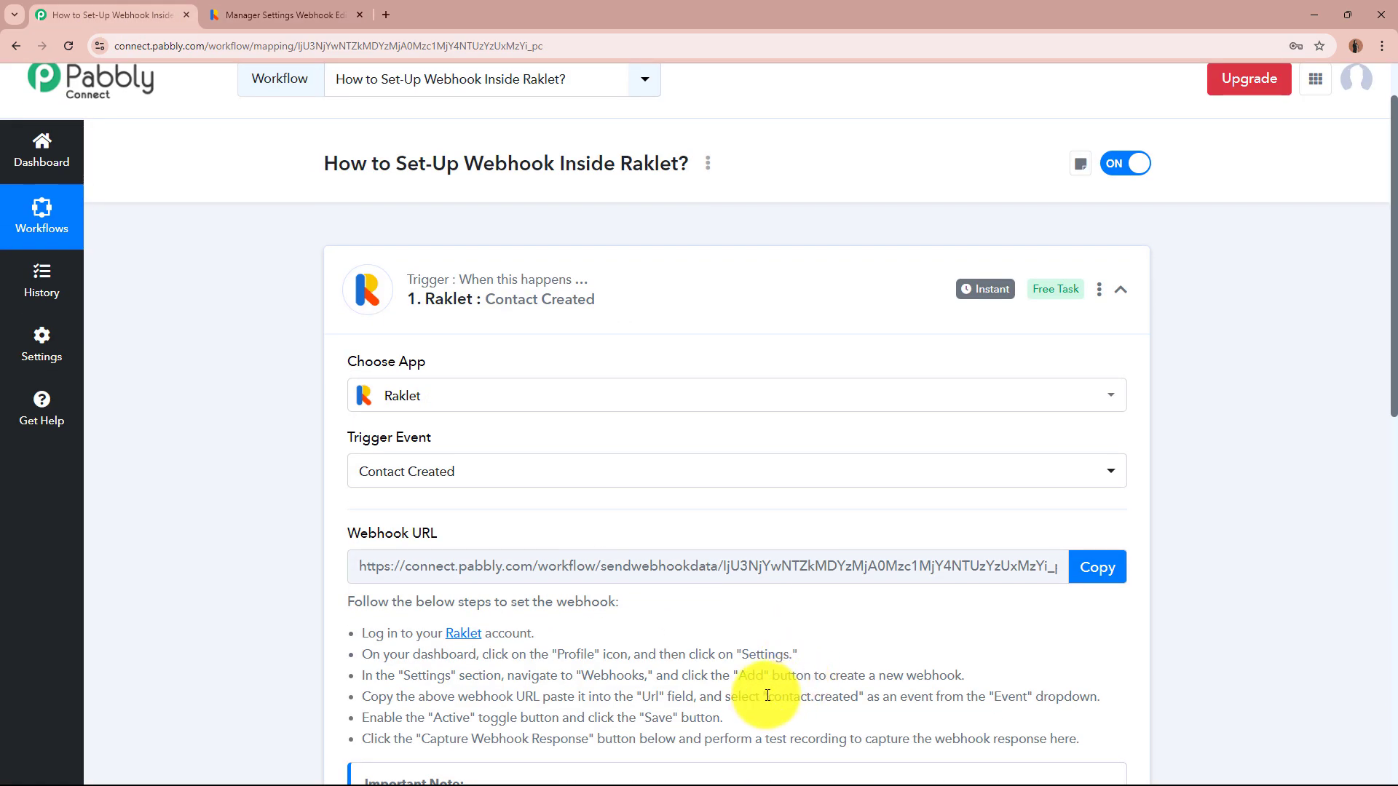
pyautogui.moveTo(768, 697); pyautogui.dragTo(897, 697)
pyautogui.click(897, 697)
pyautogui.scroll(1, 714, 619)
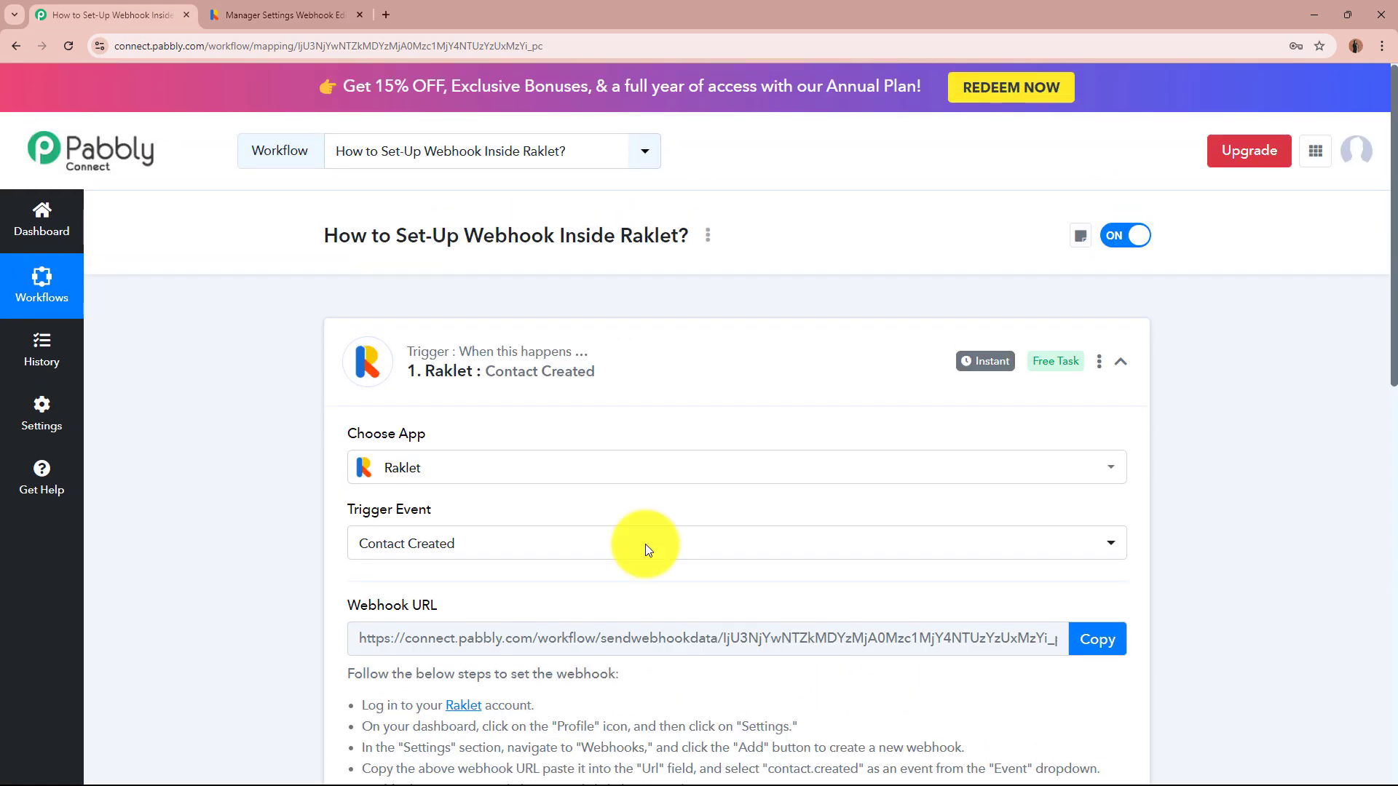
pyautogui.click(337, 16)
pyautogui.click(611, 394)
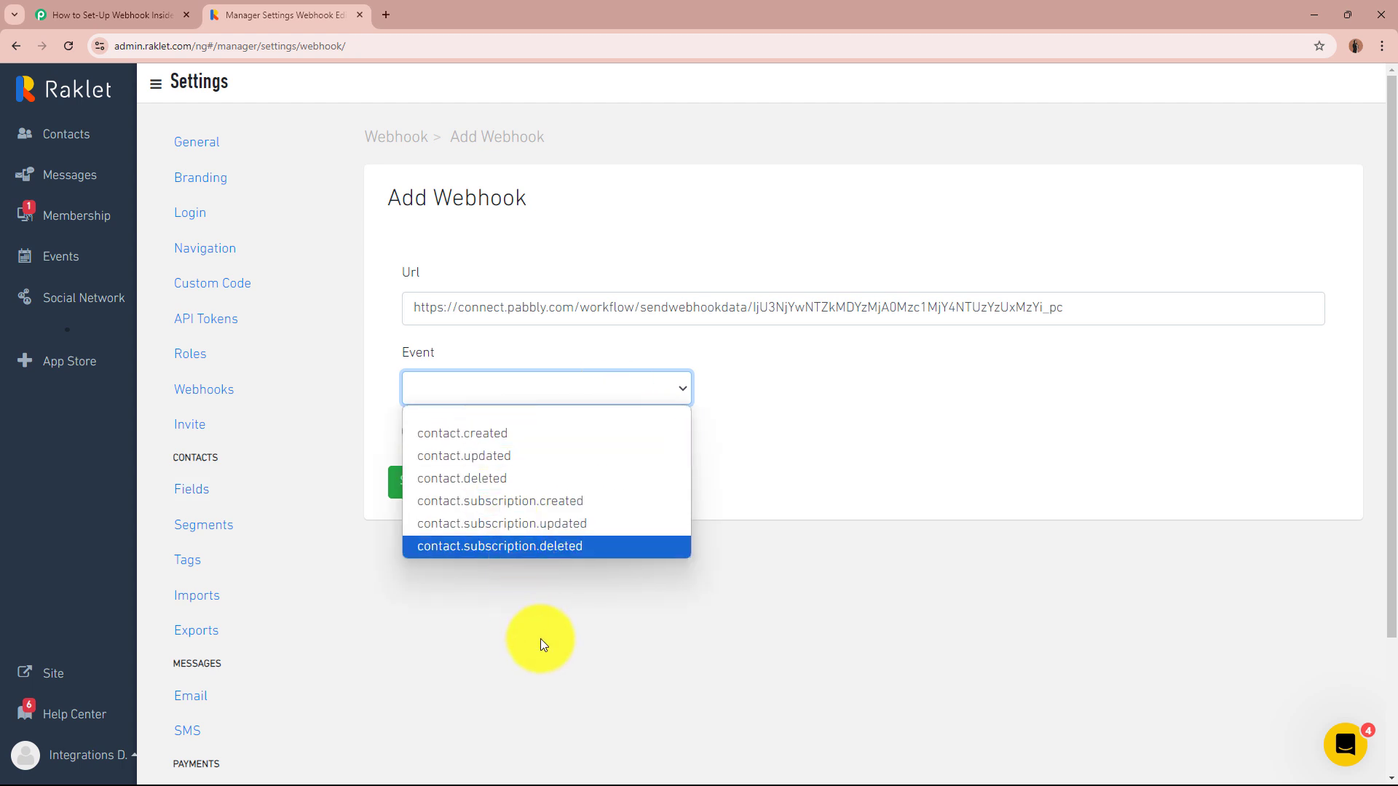
pyautogui.click(513, 433)
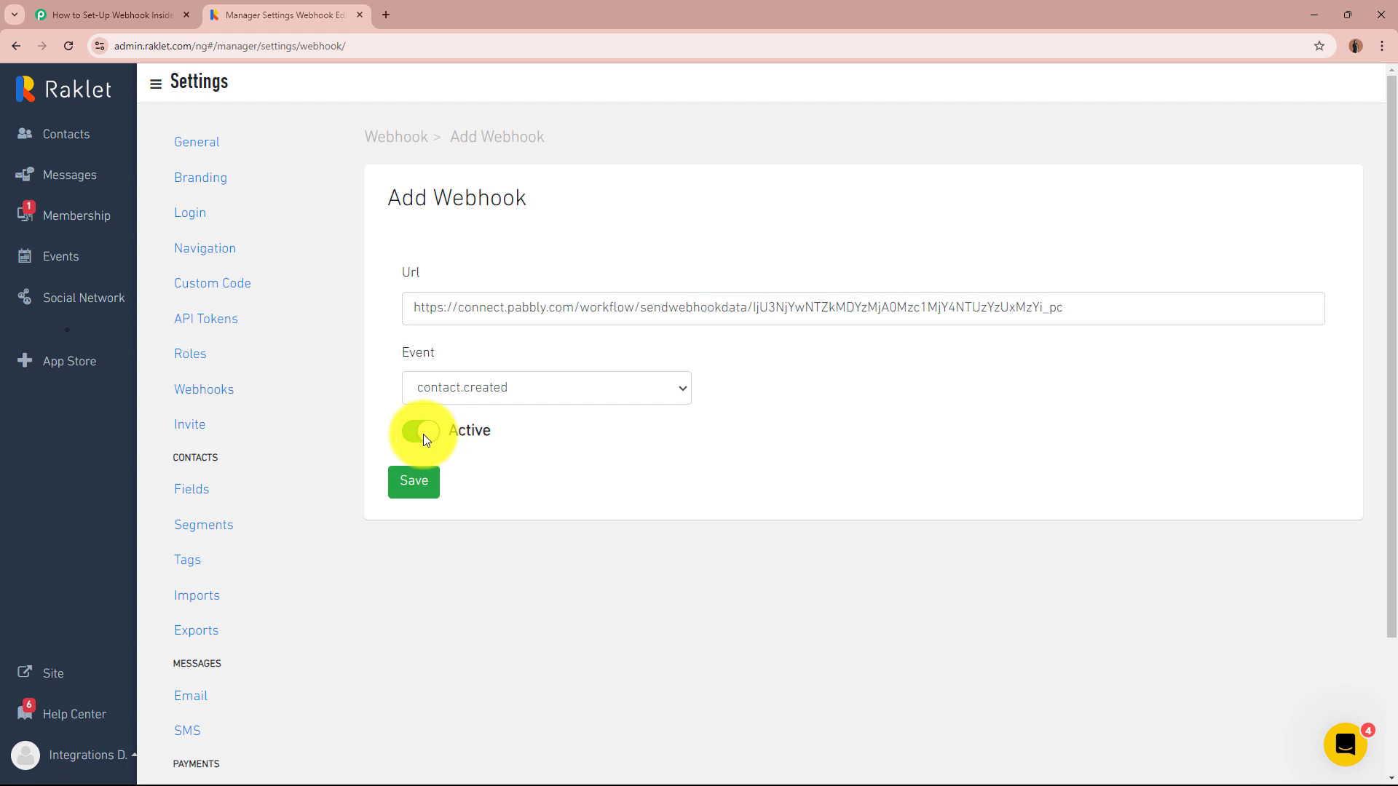
pyautogui.click(400, 480)
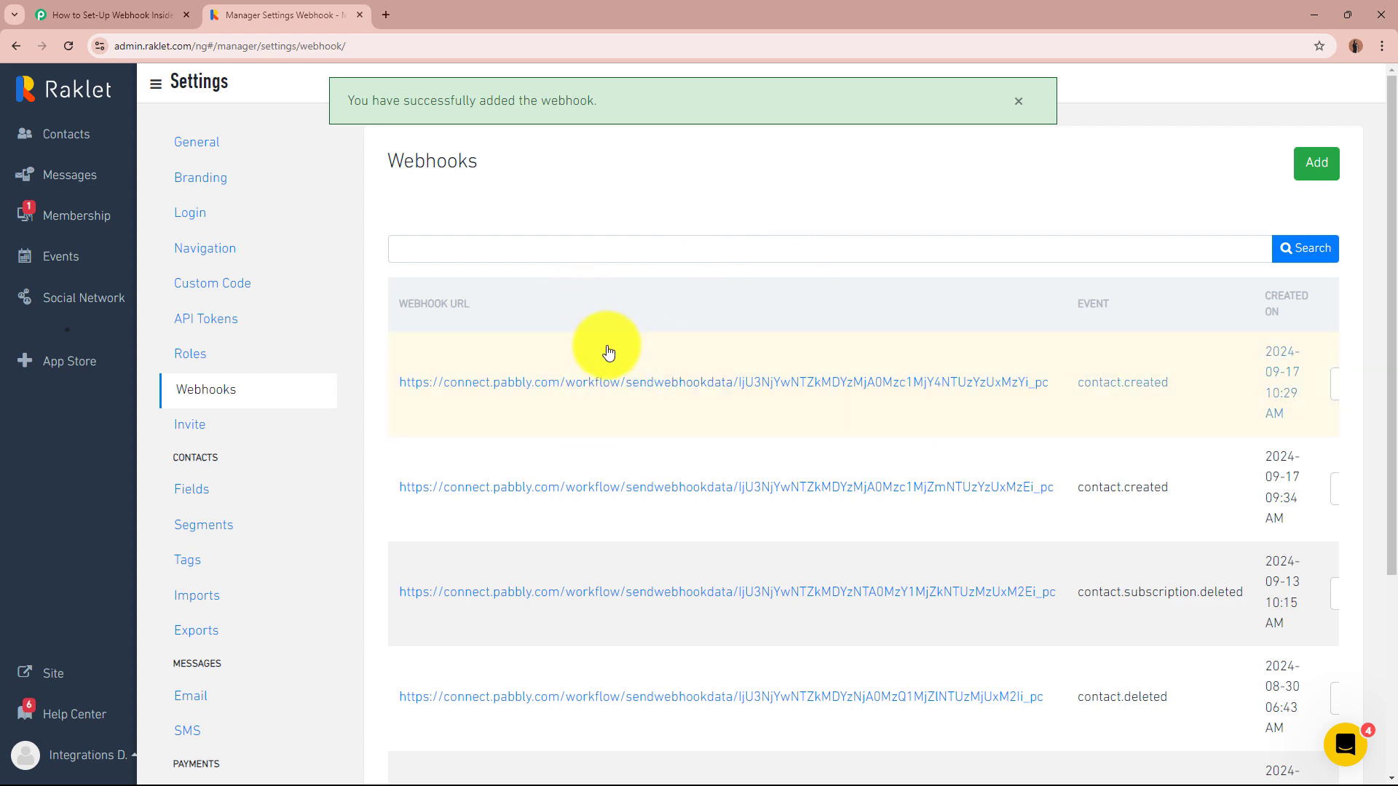
# - Confirm Pabbly's trigger awaits a webhook response, then open Raklet's All Contacts list
pyautogui.click(145, 15)
pyautogui.scroll(-5, 211, 474)
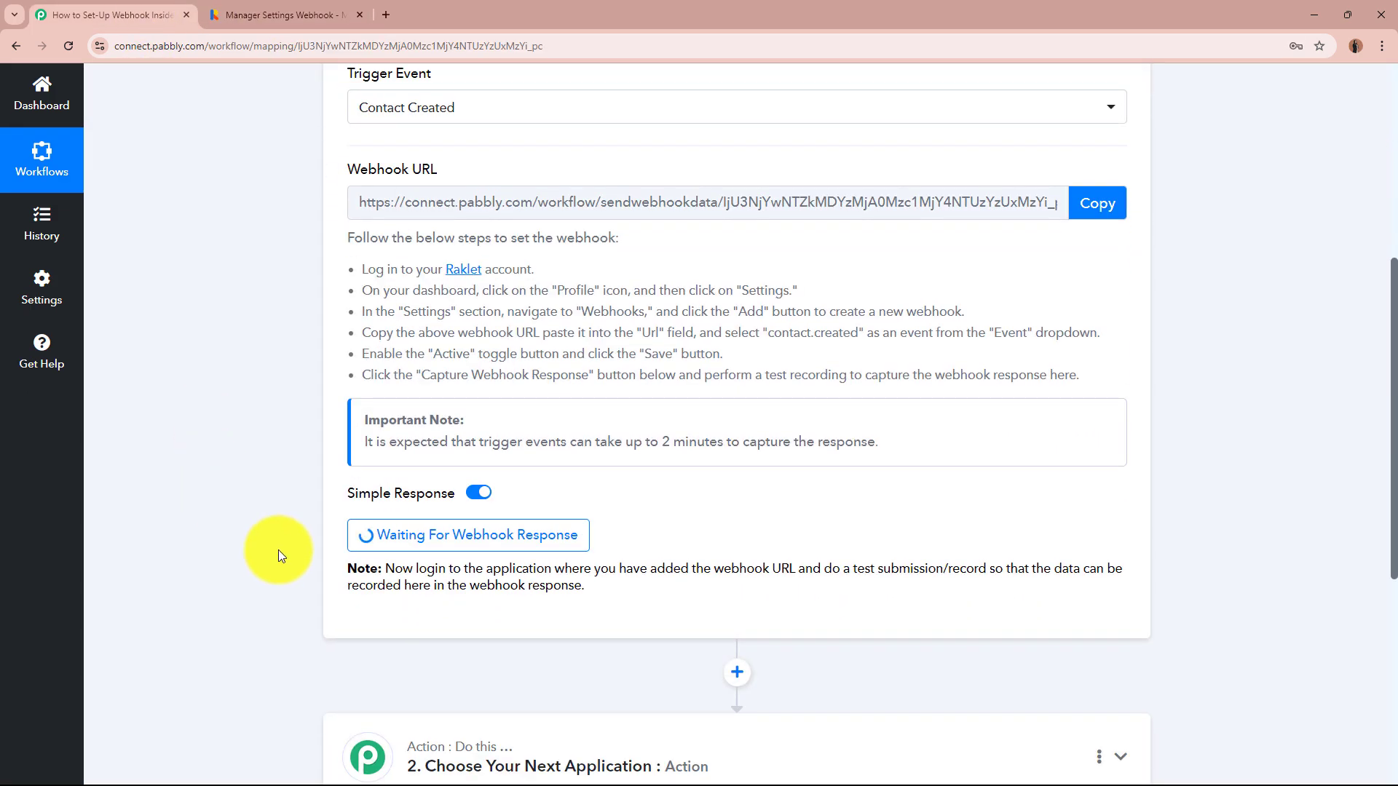
pyautogui.scroll(6, 187, 532)
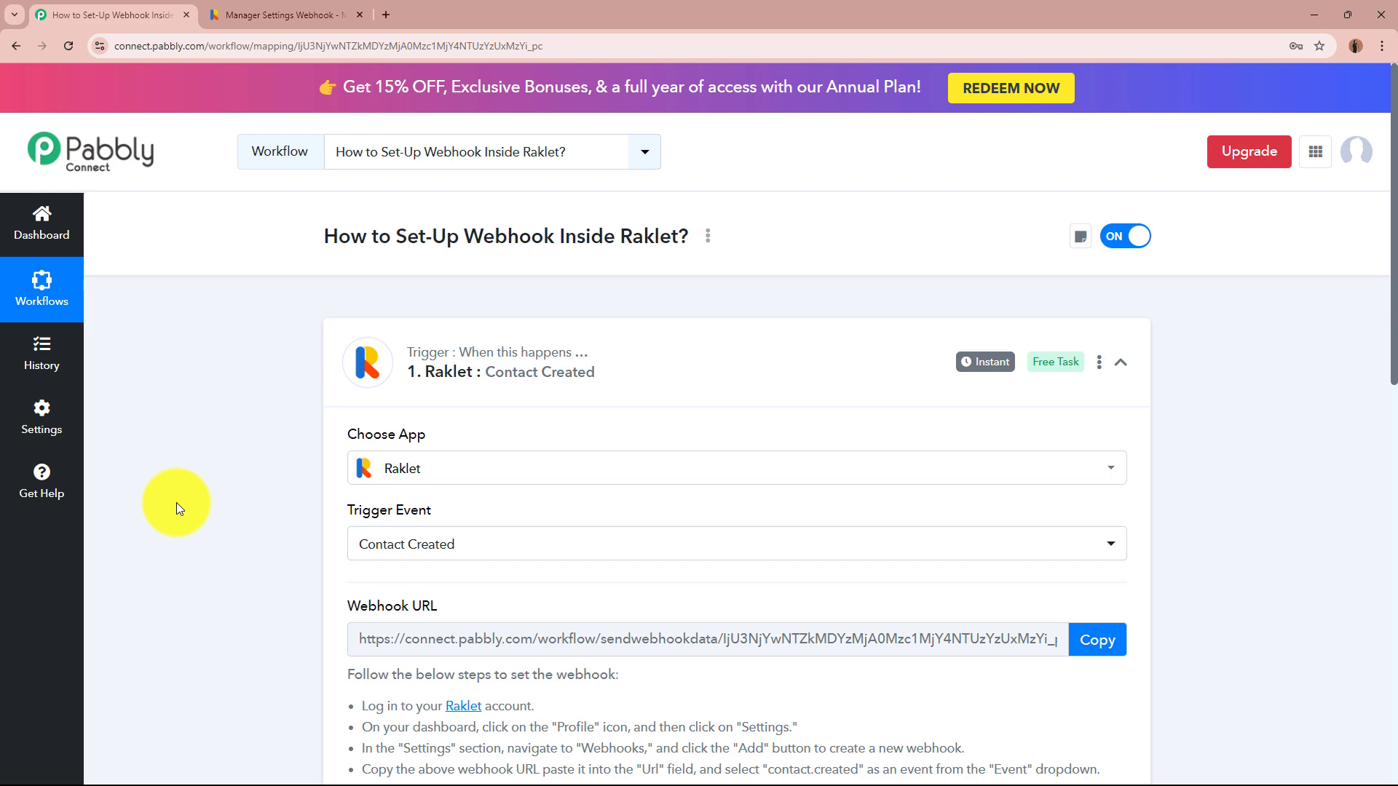
pyautogui.scroll(-6, 177, 502)
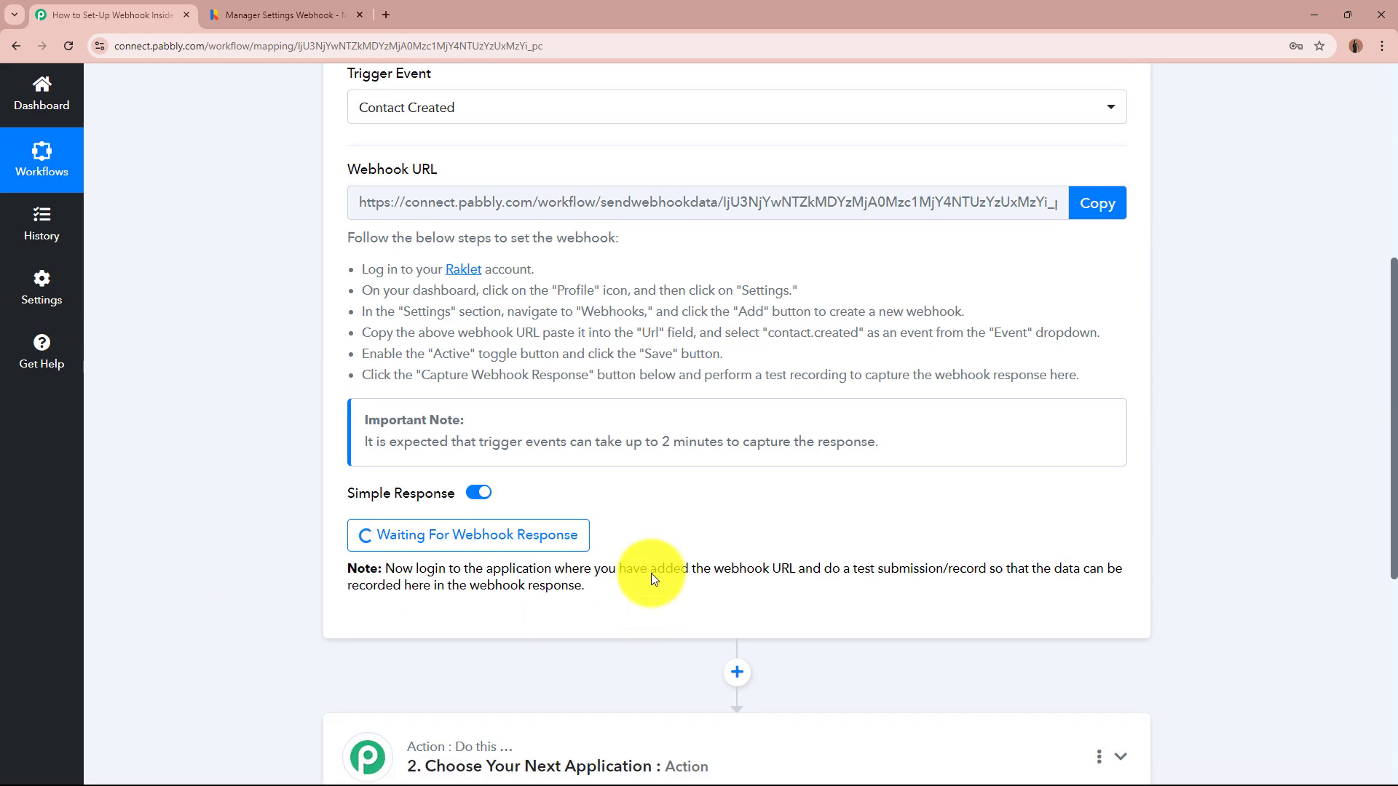
pyautogui.scroll(6, 310, 459)
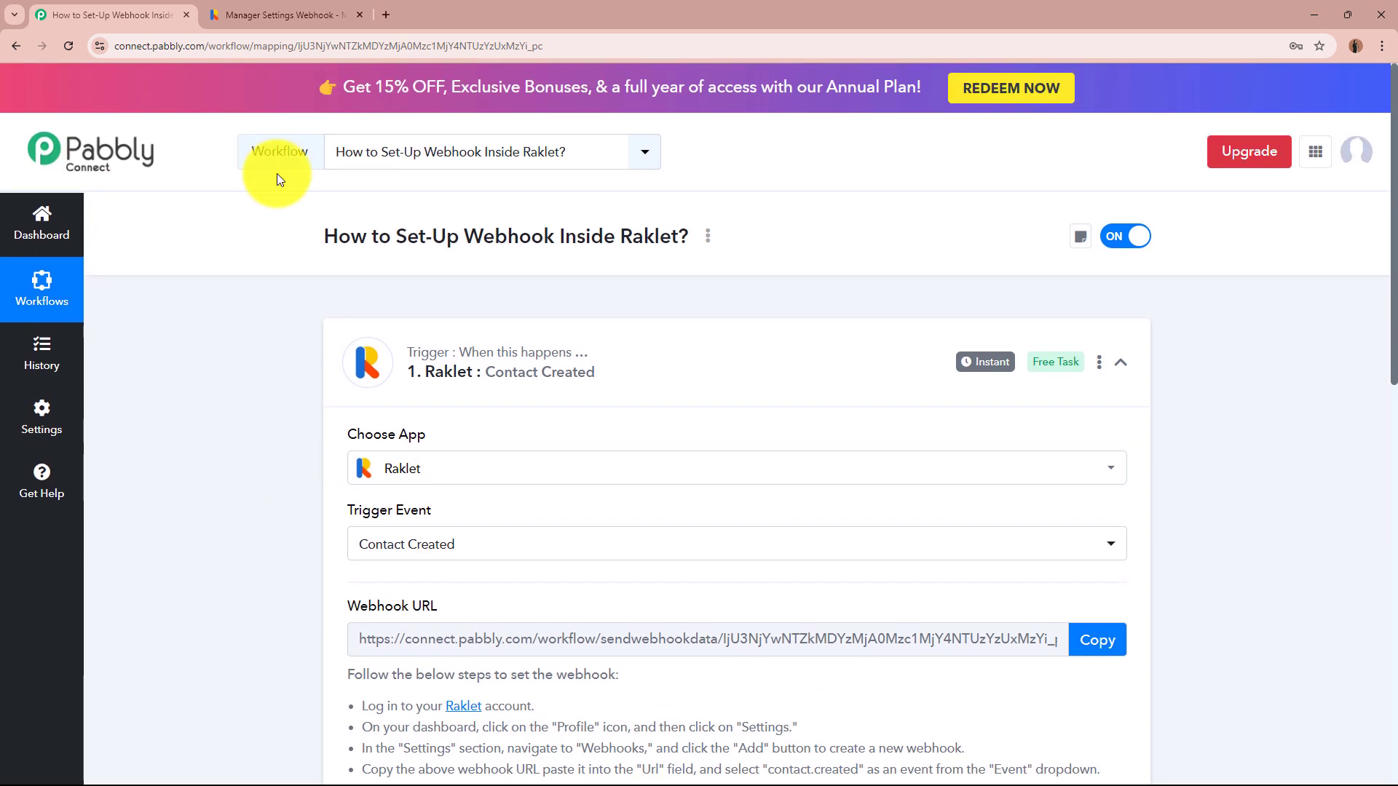
pyautogui.click(280, 11)
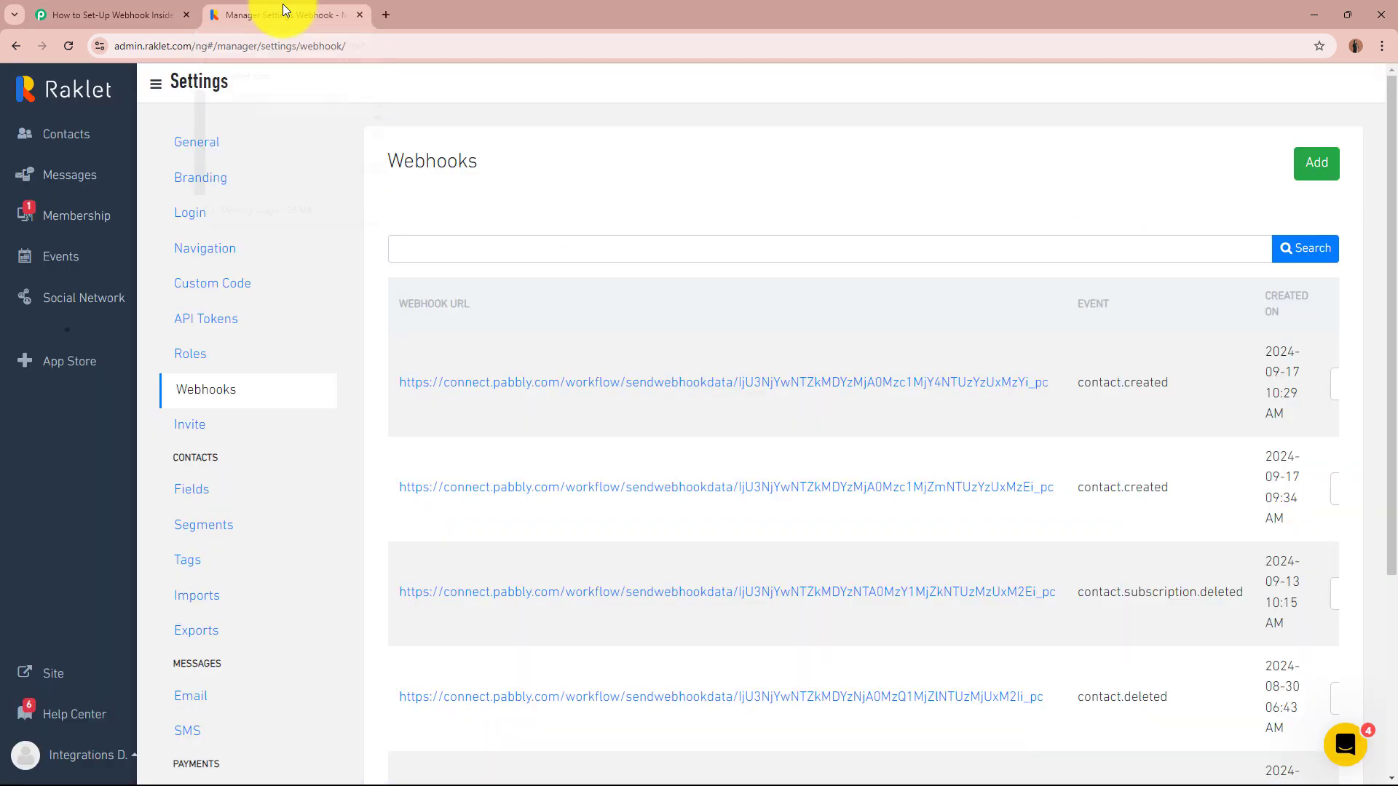
pyautogui.click(67, 136)
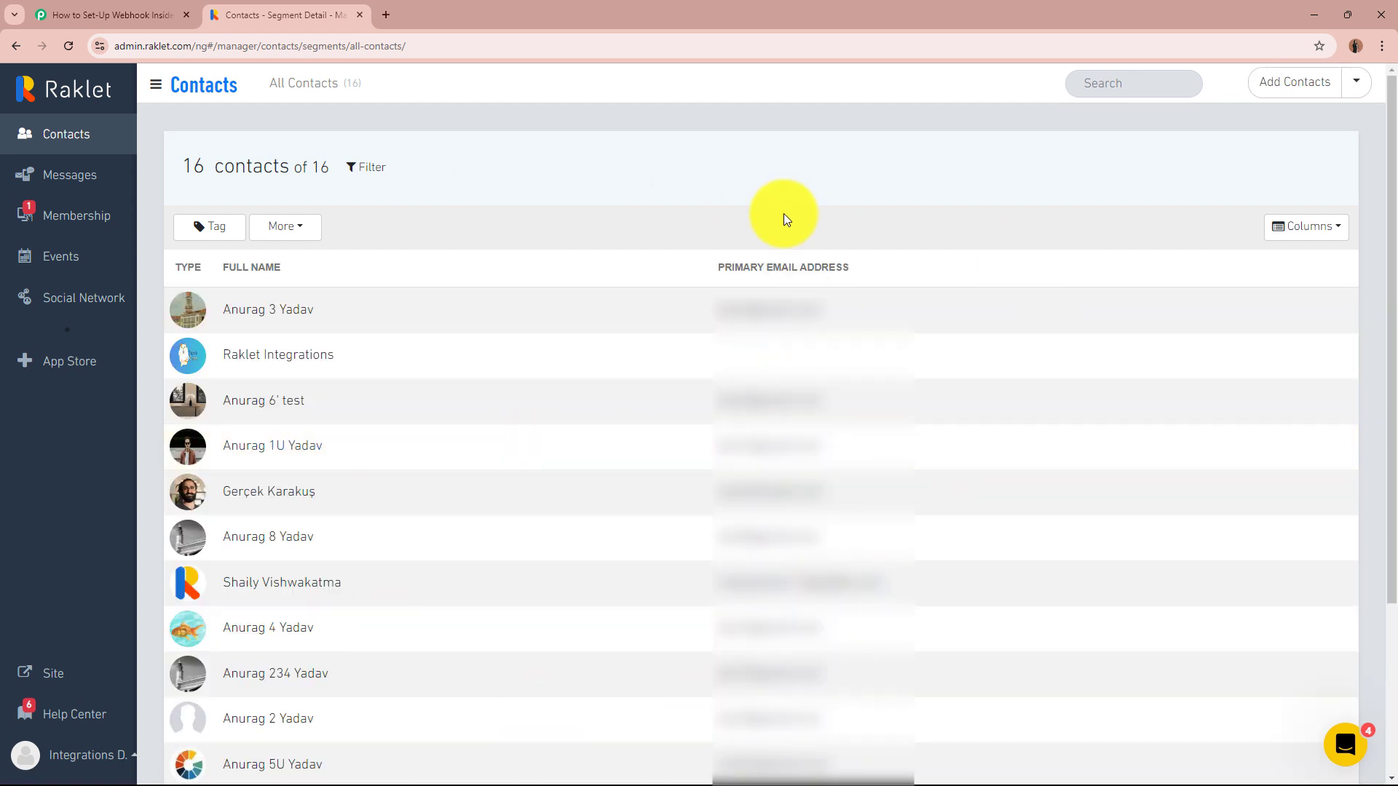
# - Start a new Raklet contact and enter the test contact's first name, last name and e-mail
pyautogui.click(1290, 94)
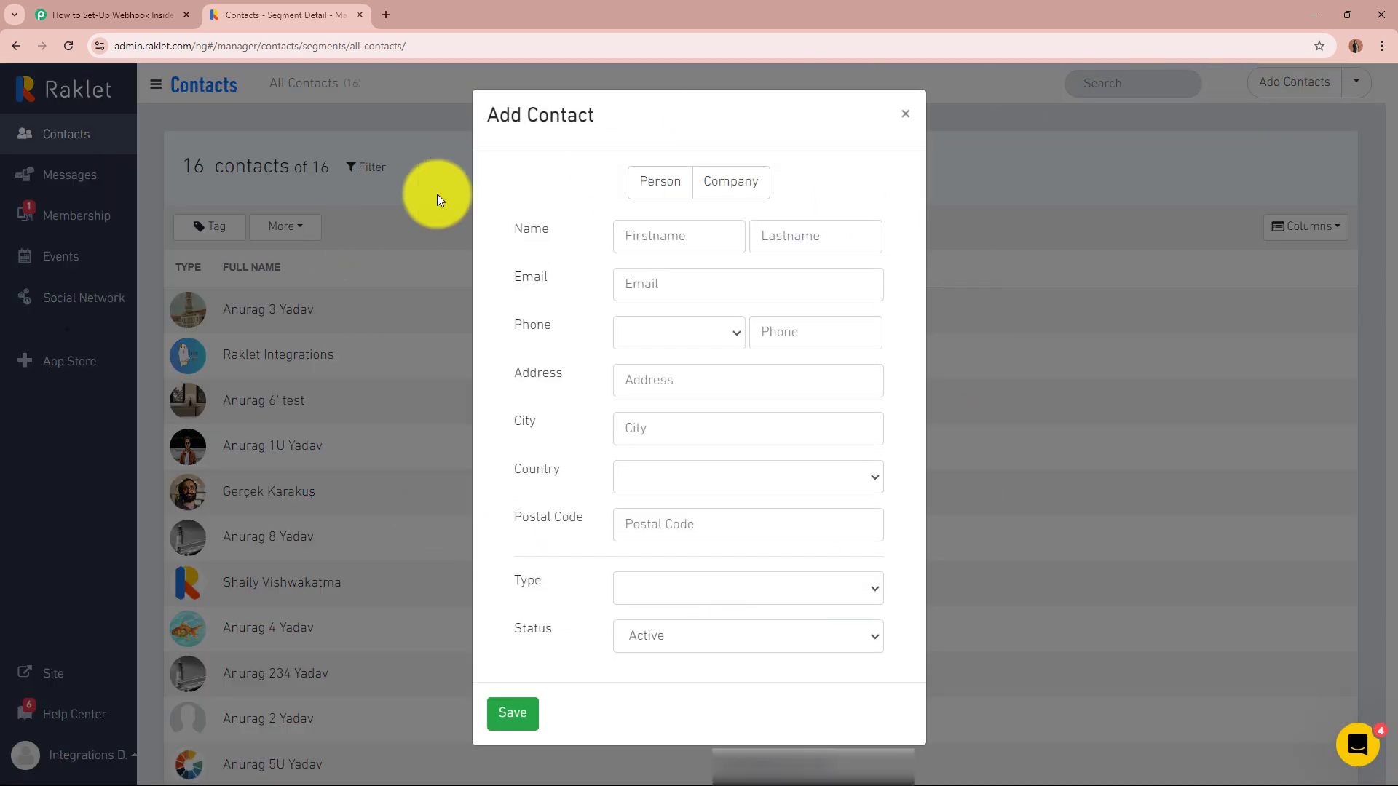
pyautogui.click(692, 242)
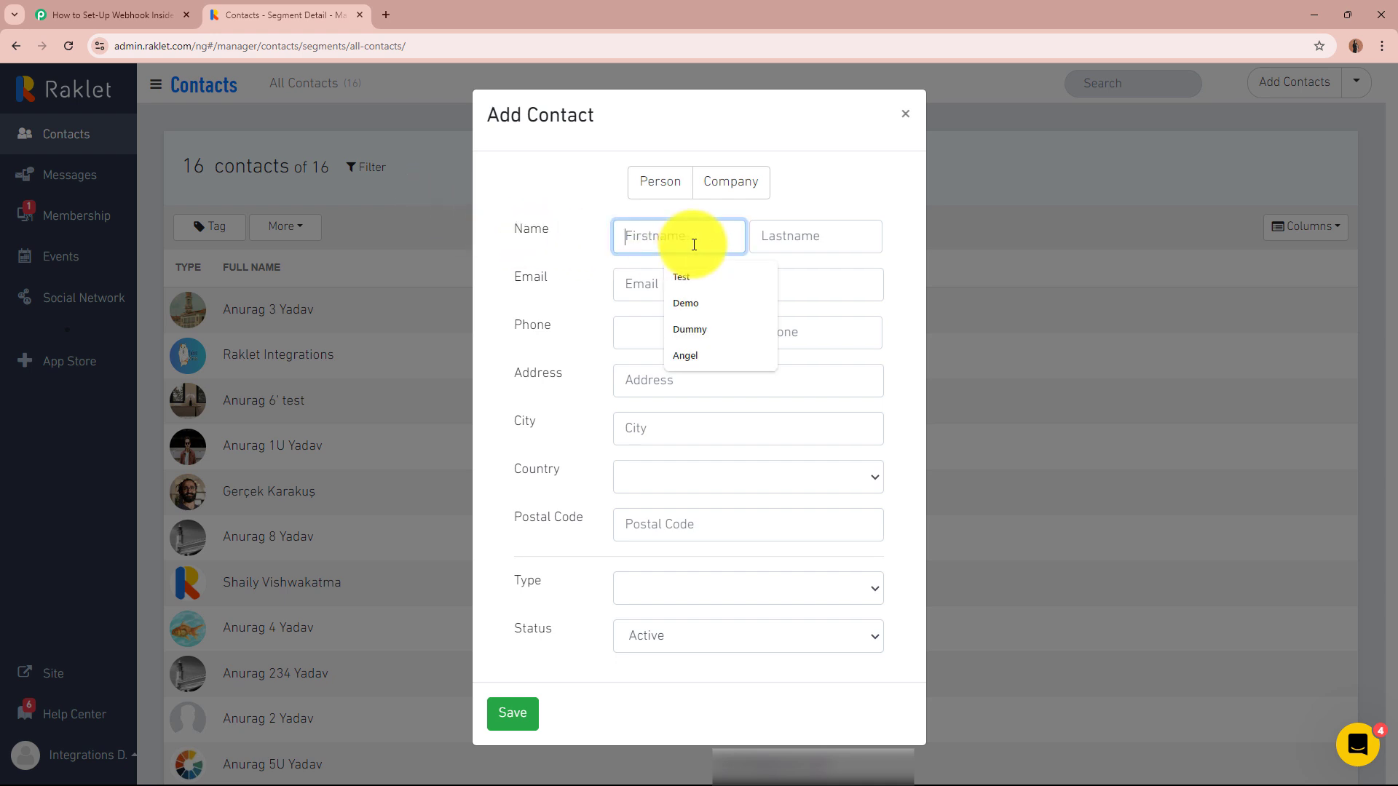
pyautogui.write('Test')
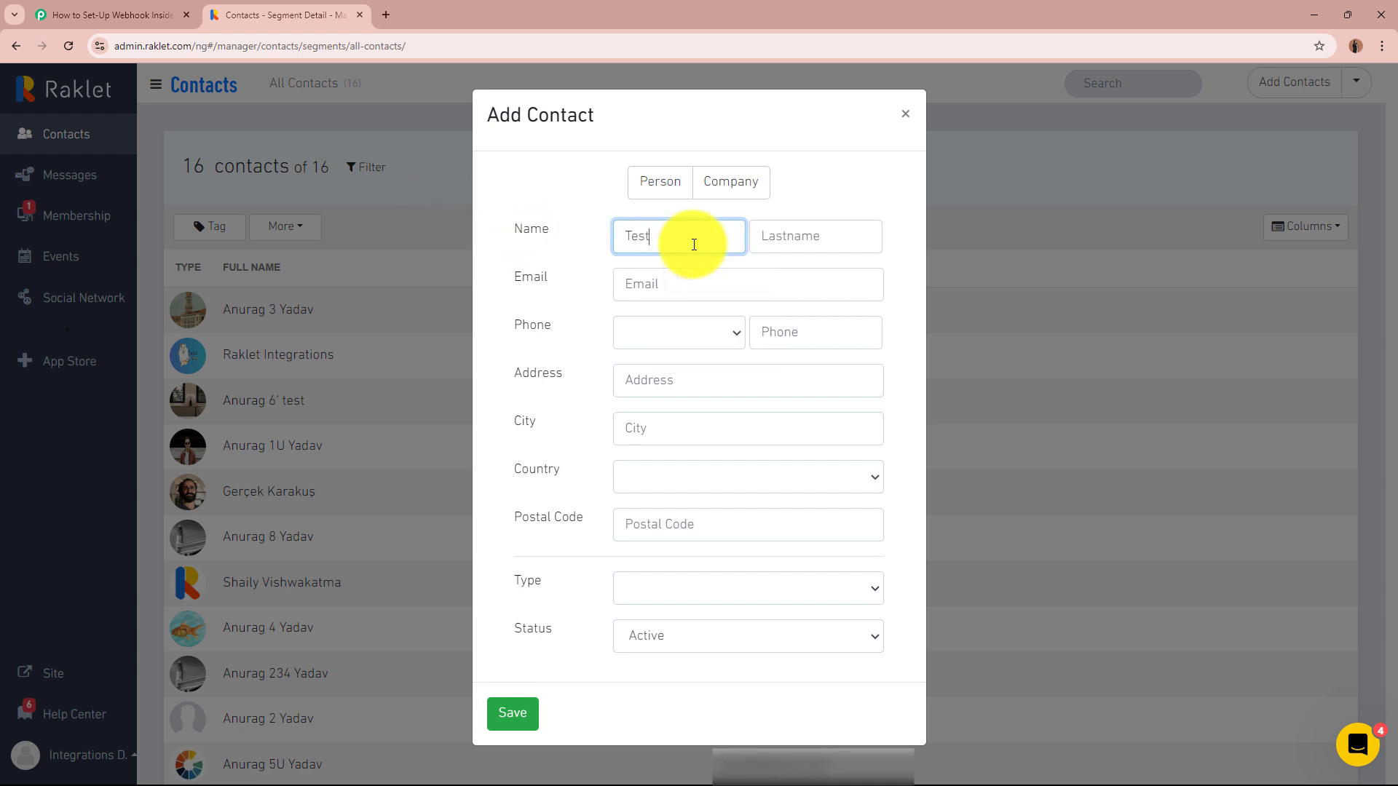
pyautogui.click(804, 233)
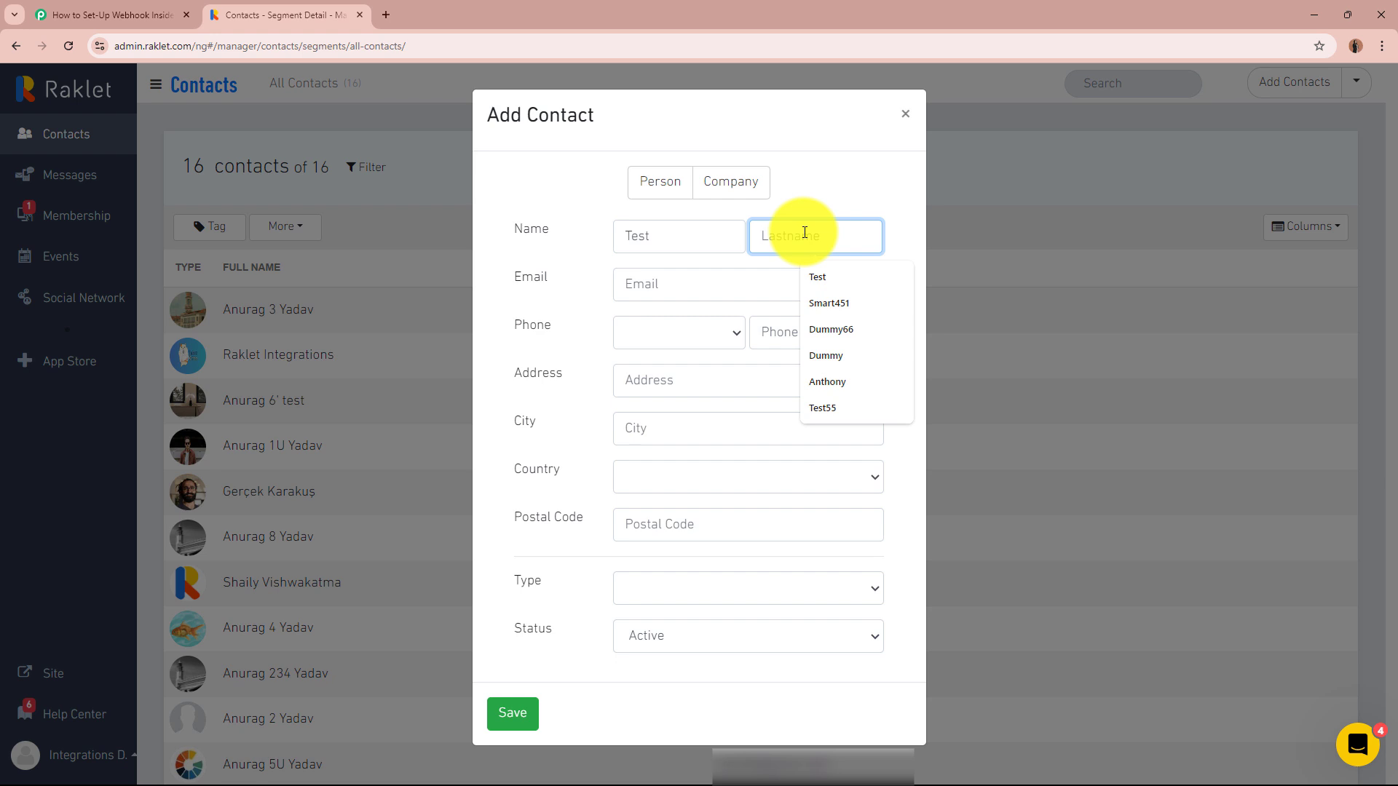
pyautogui.write('User33')
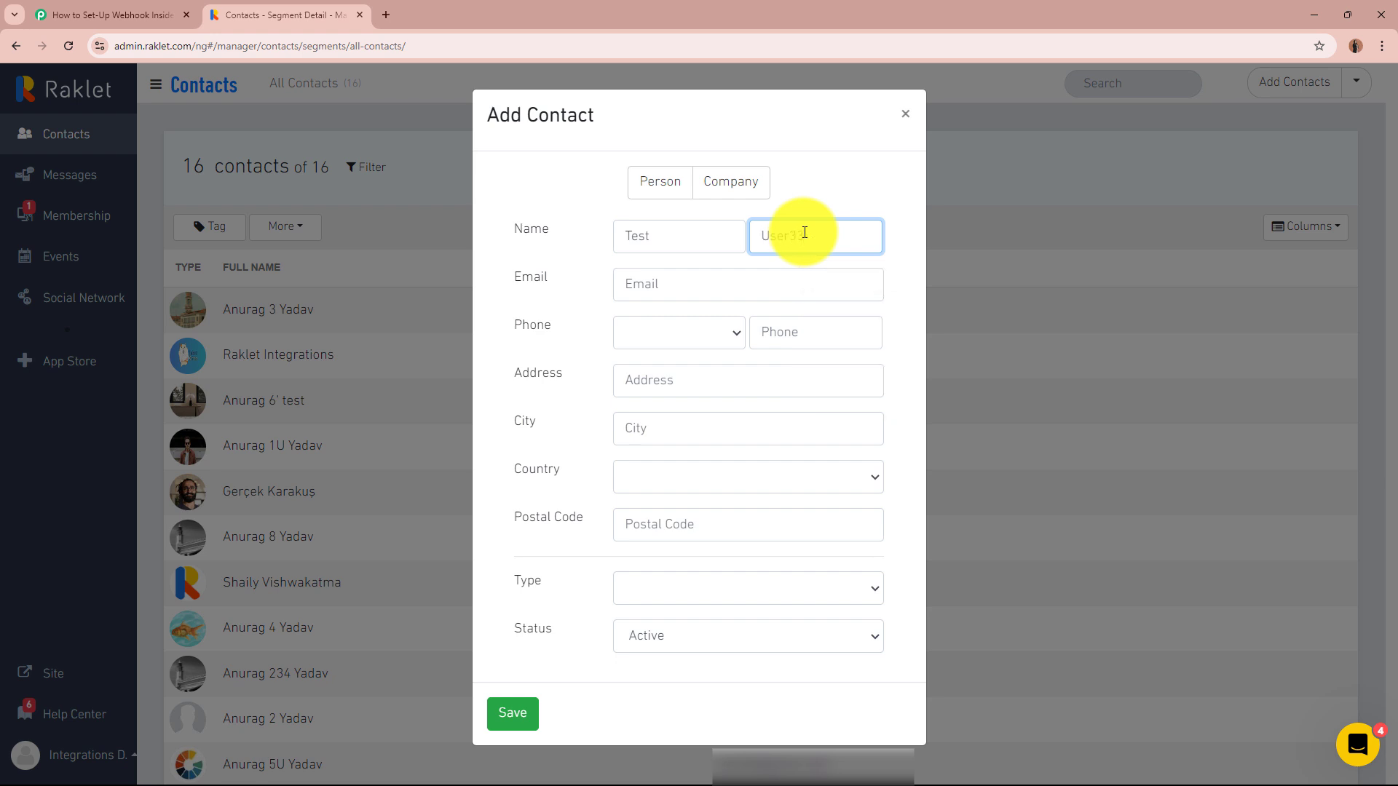
pyautogui.click(772, 279)
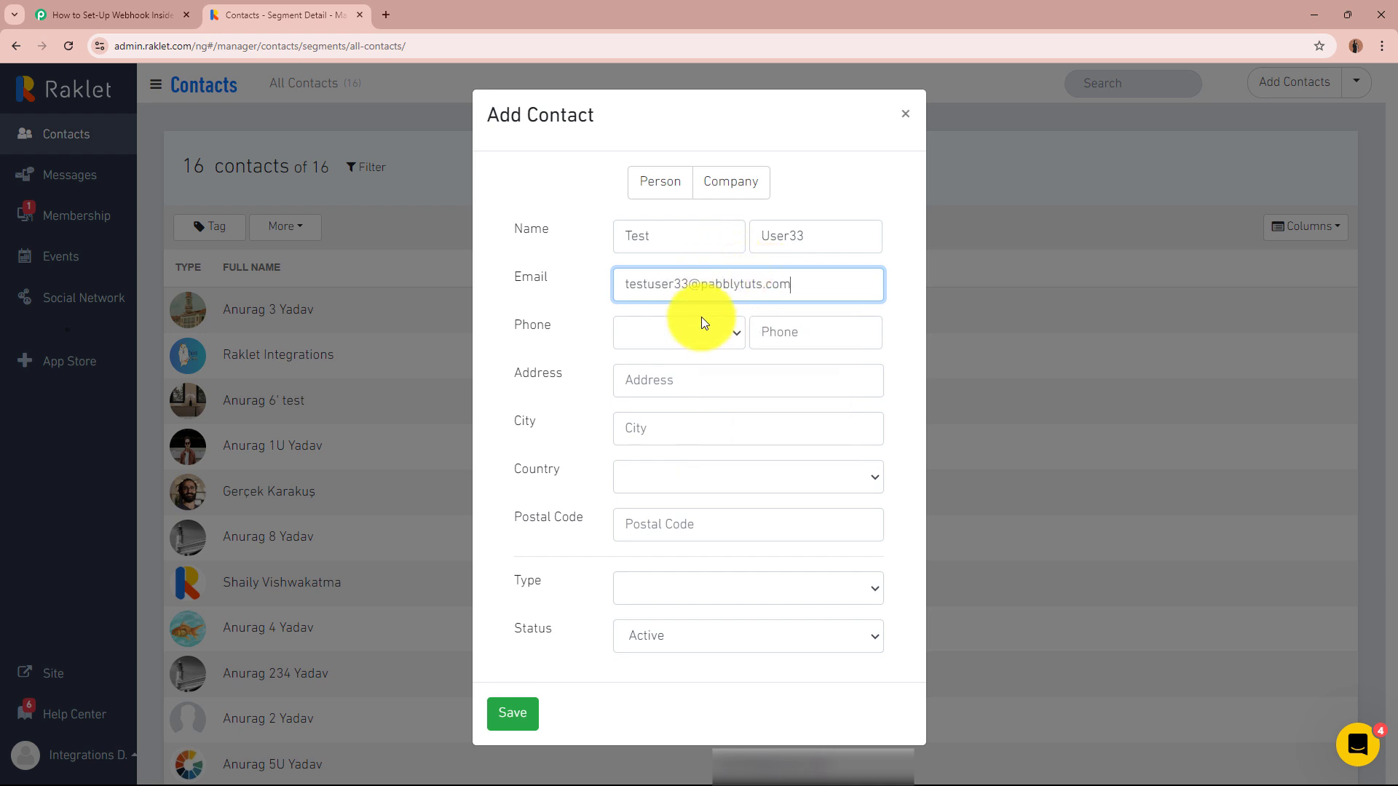
# - Give the contact a phone number with the +91 (India) country code
pyautogui.click(669, 334)
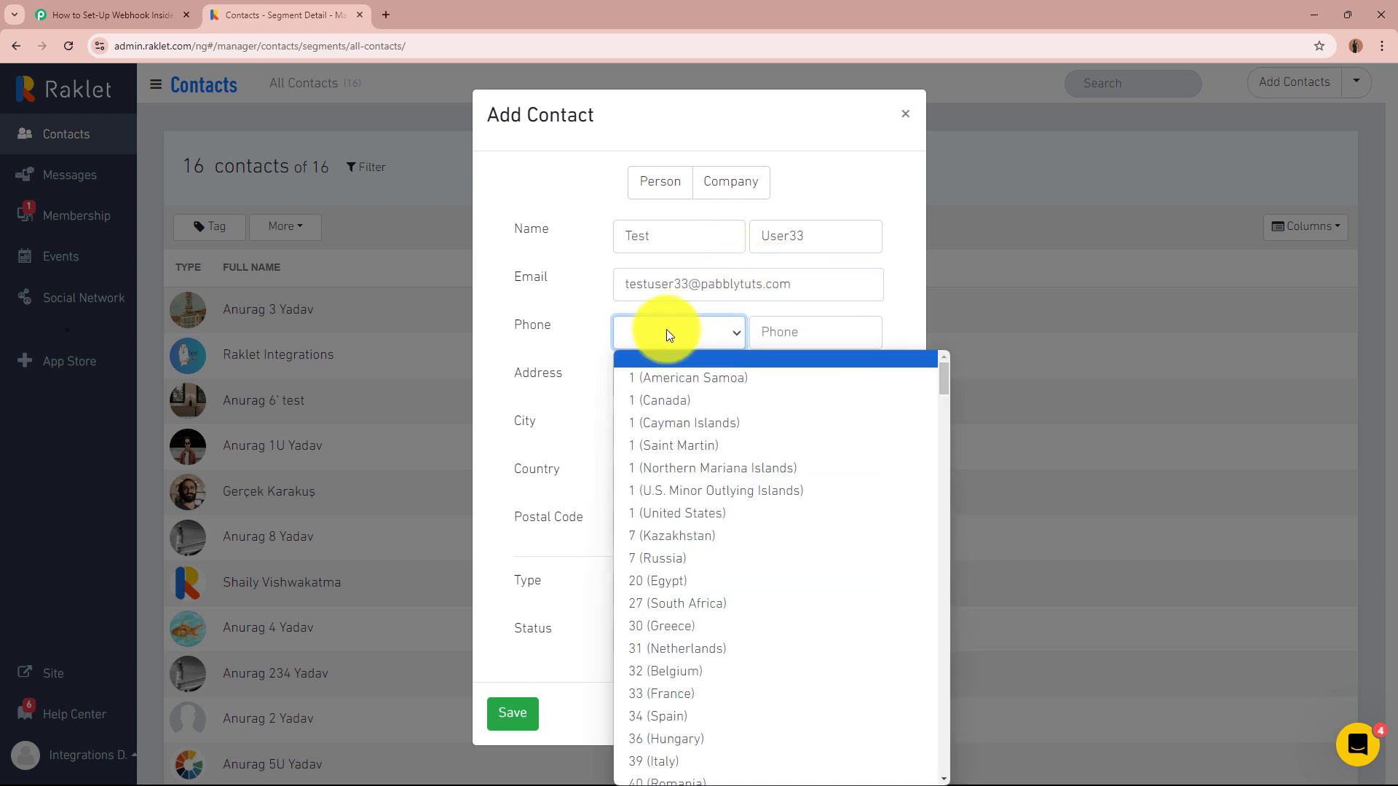
pyautogui.write('1876 (Jamaica')
pyautogui.scroll(1, 757, 569)
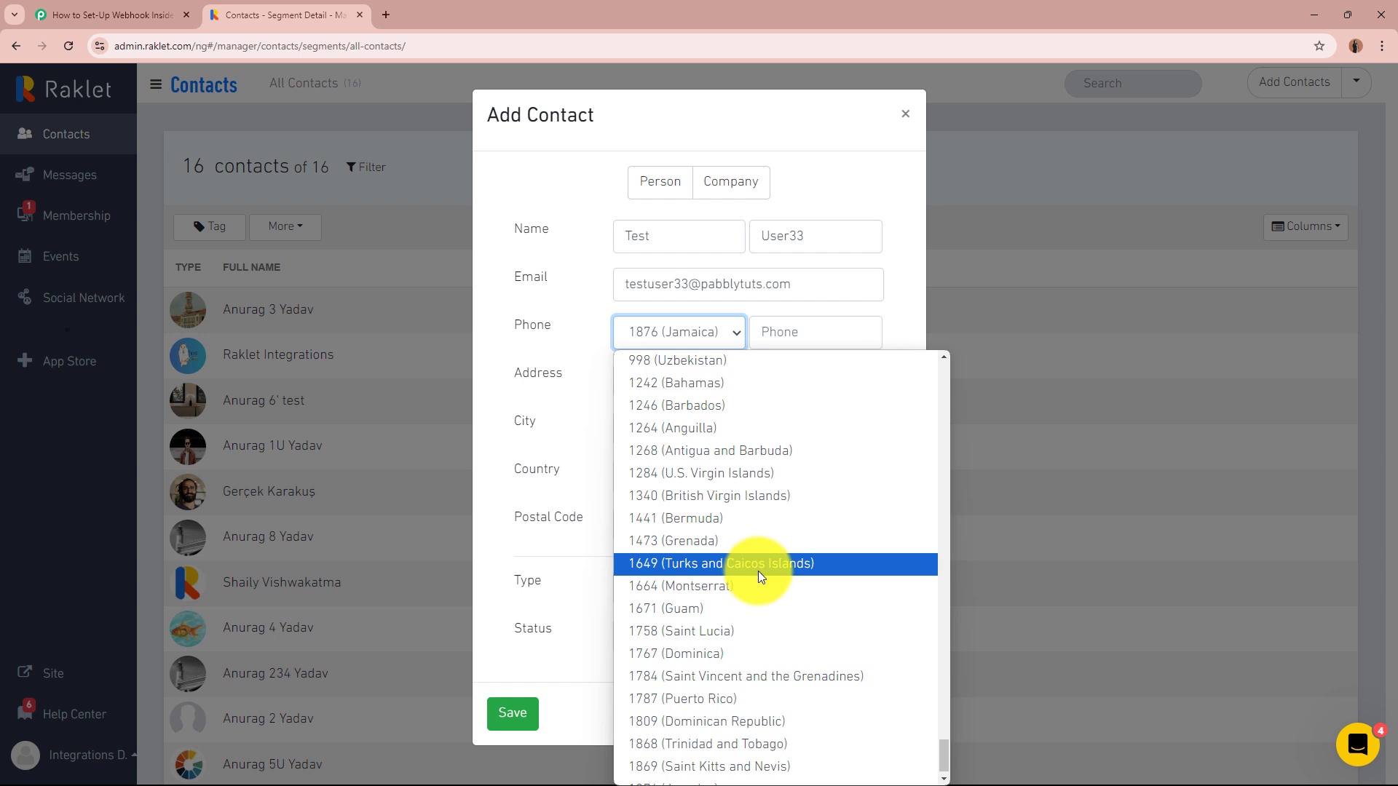
pyautogui.scroll(20, 796, 504)
pyautogui.scroll(-9, 796, 504)
pyautogui.scroll(4, 776, 486)
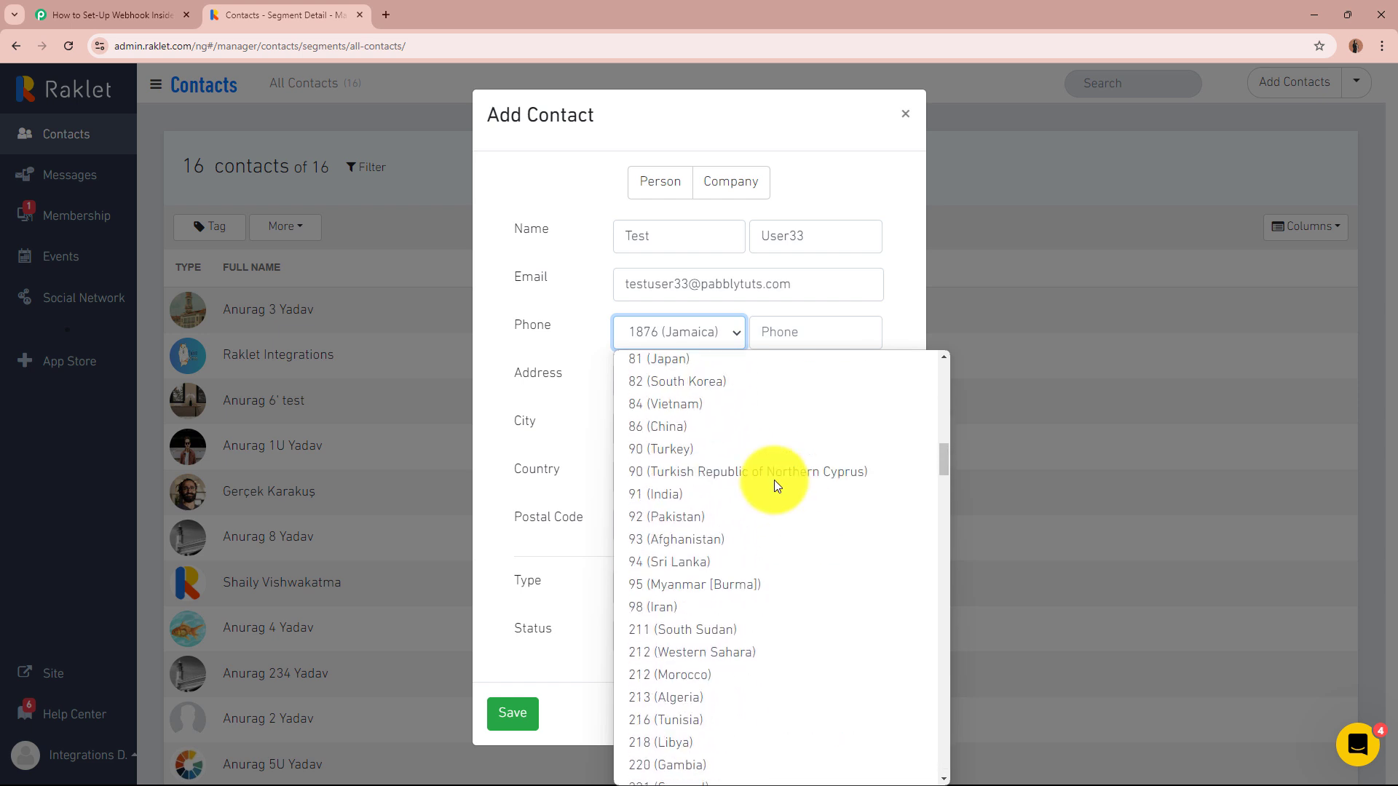
pyautogui.click(679, 495)
pyautogui.click(821, 335)
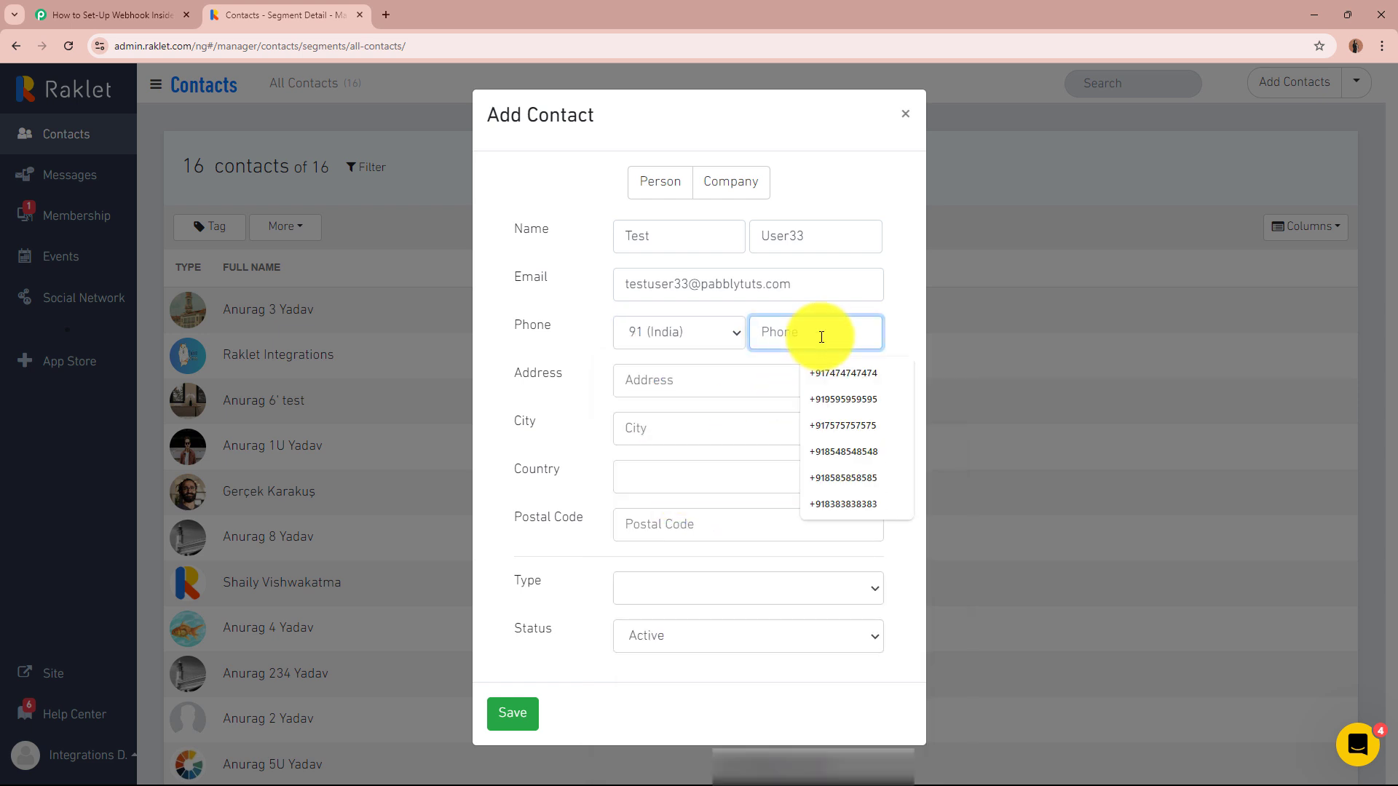
pyautogui.press('Down')
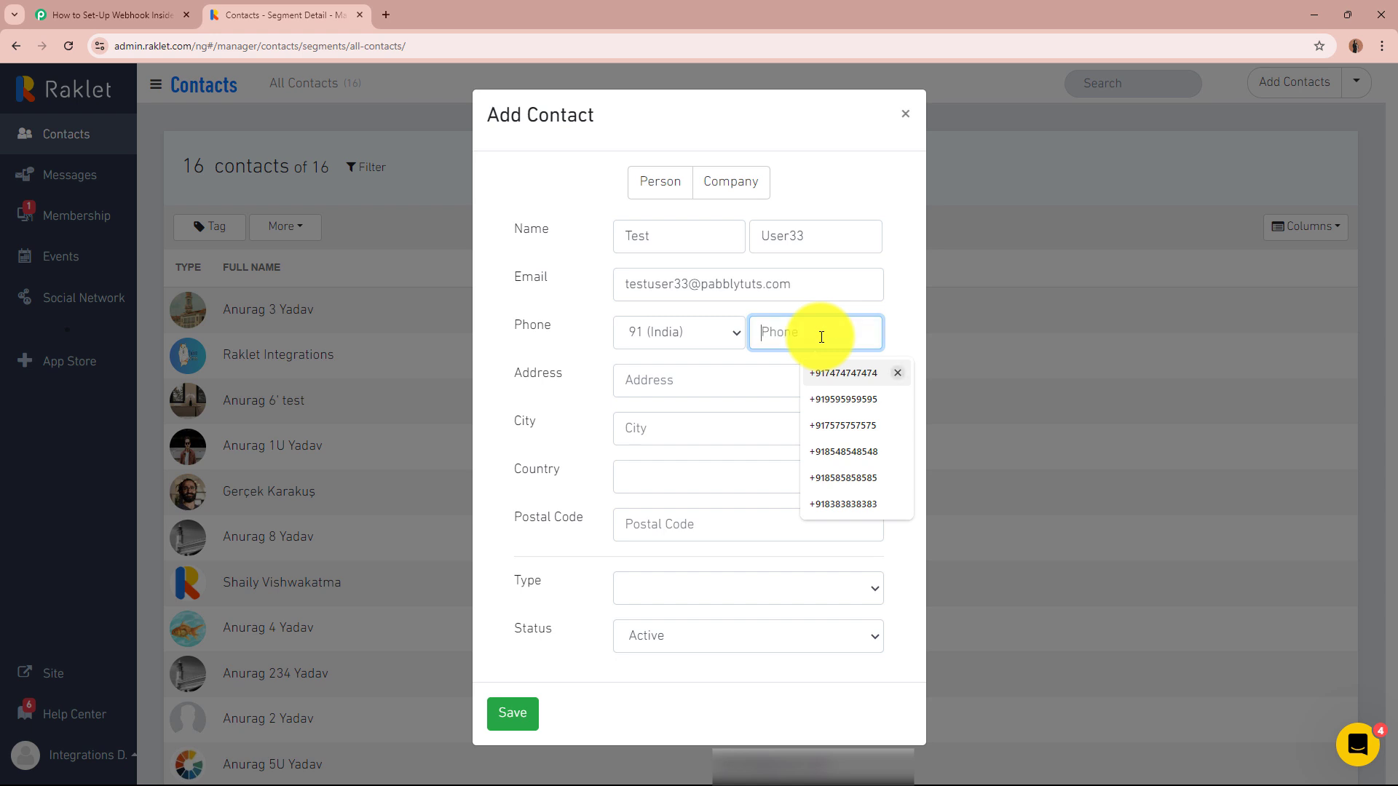
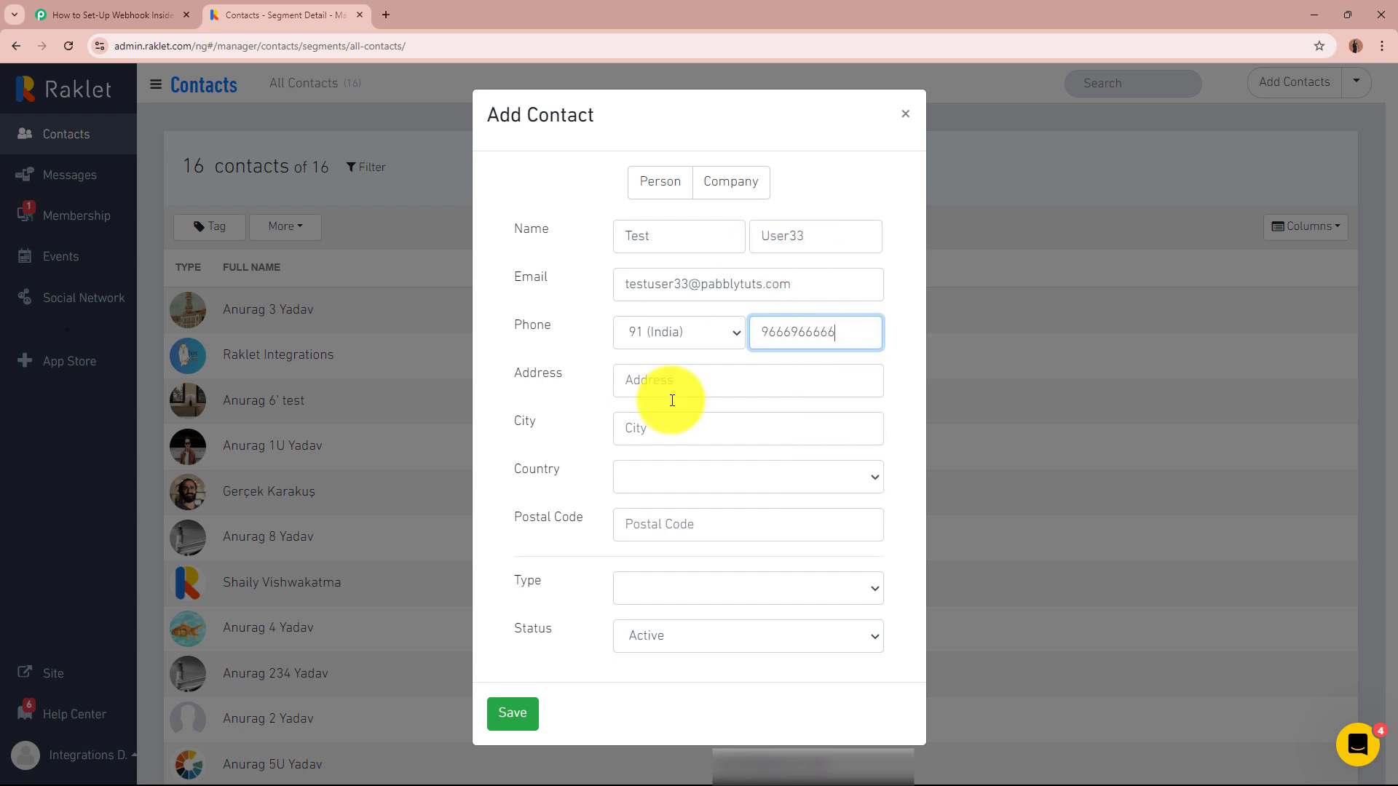
# - Enter the contact's street address, city Indore, country India and postal code, then save
pyautogui.click(676, 377)
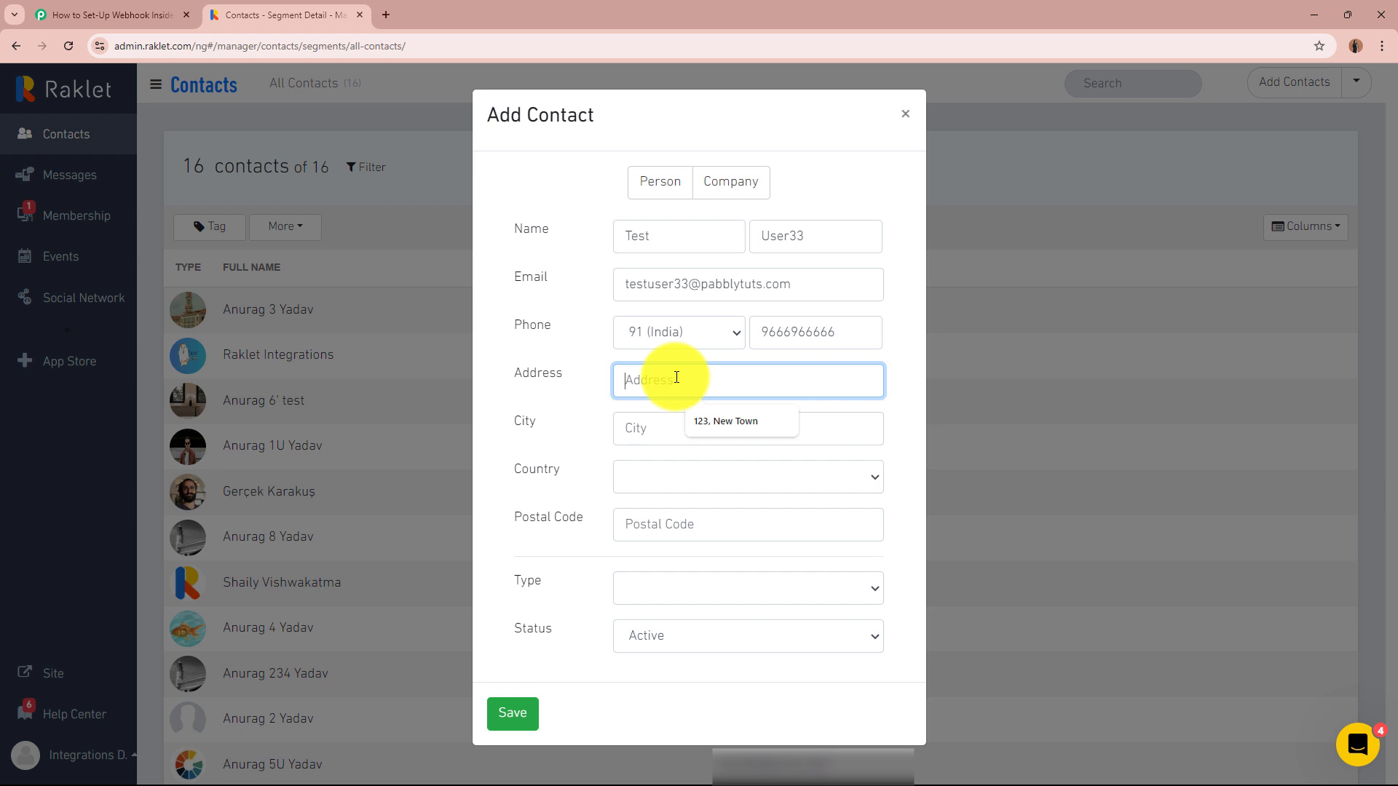
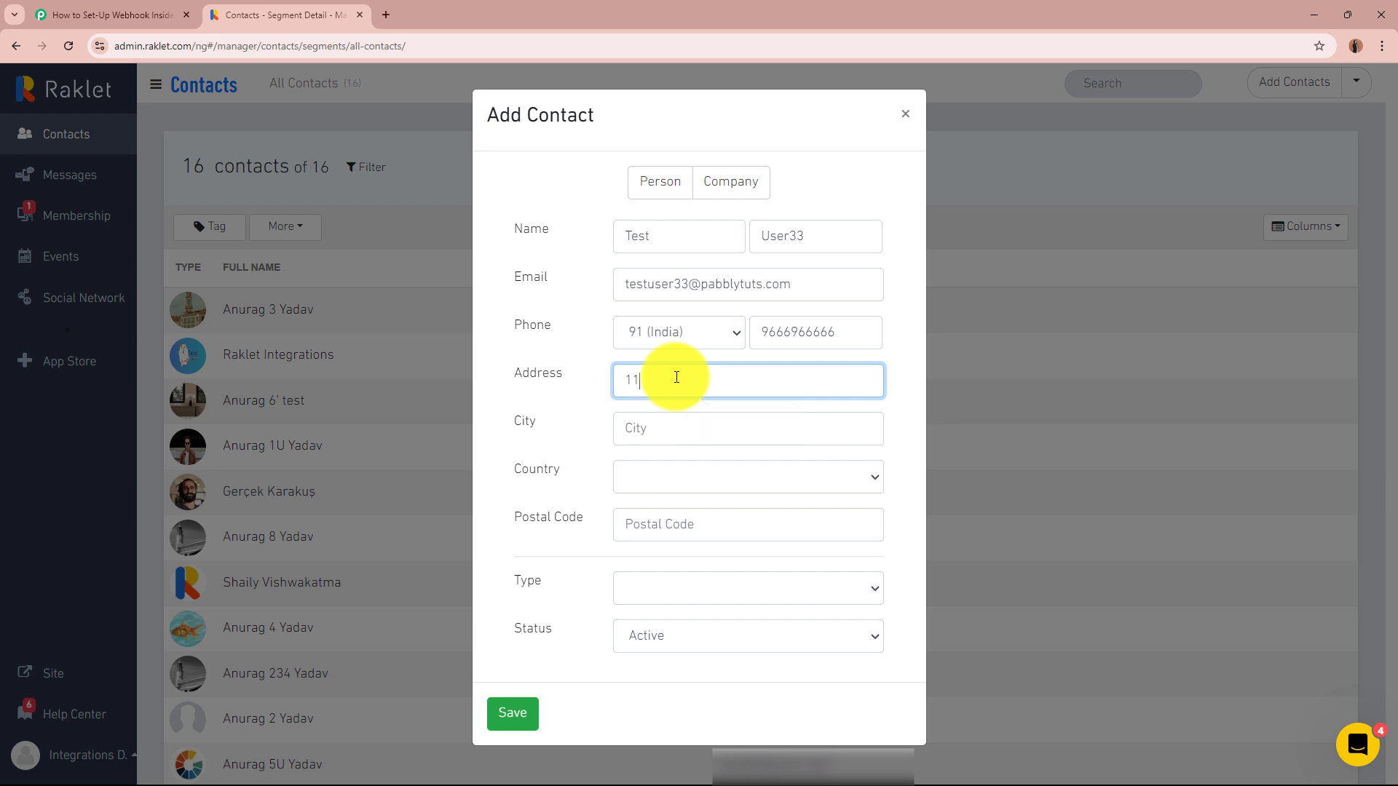
pyautogui.click(693, 430)
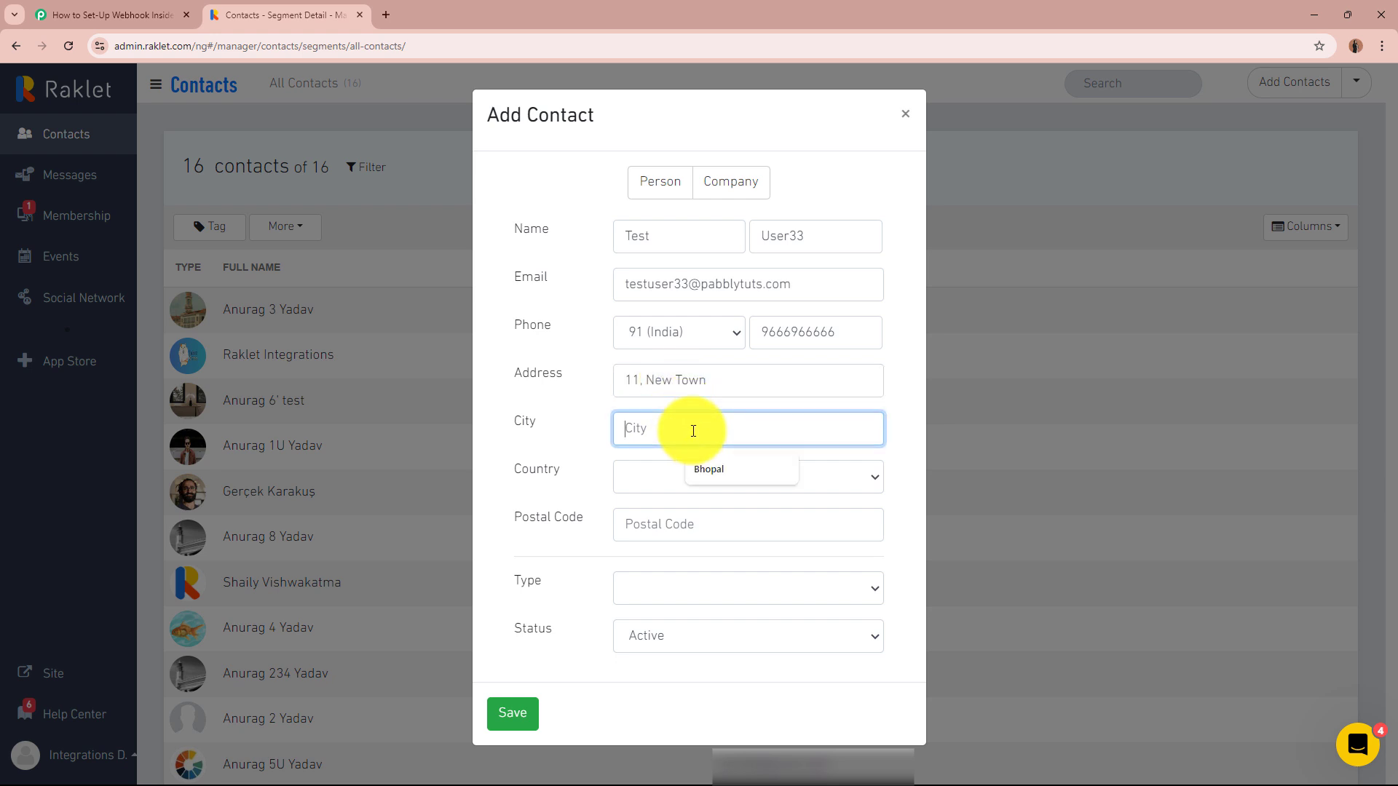
pyautogui.write('Indore')
pyautogui.click(704, 478)
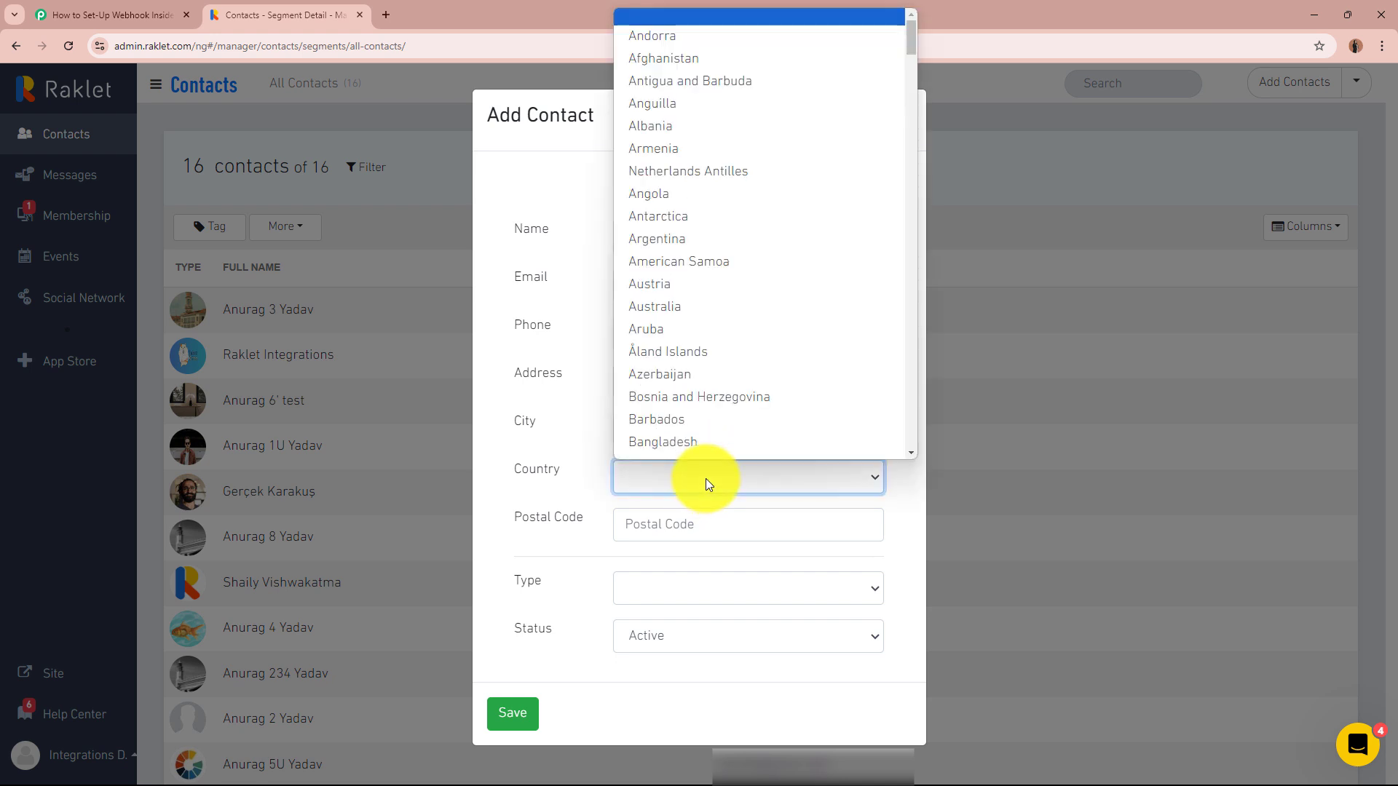
pyautogui.write('India')
pyautogui.click(701, 450)
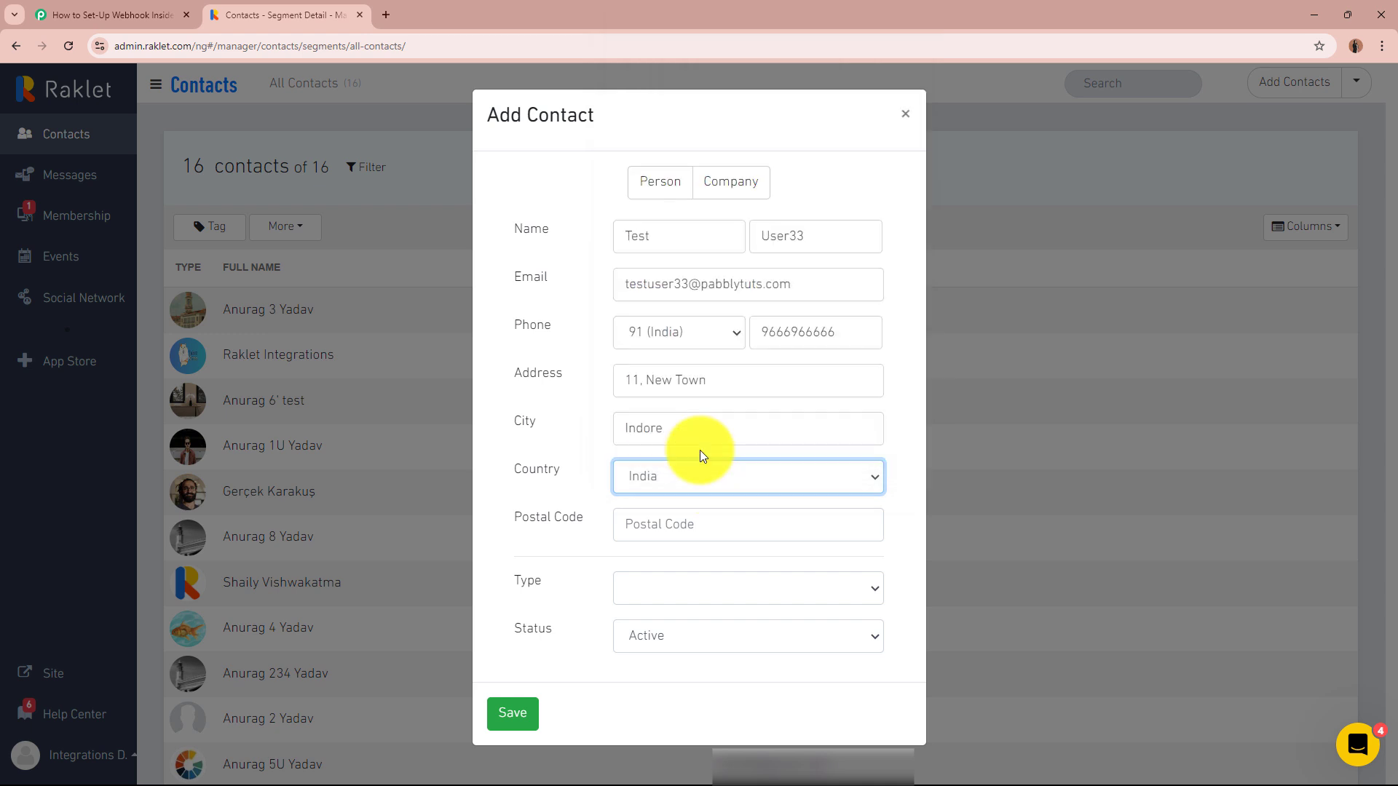
pyautogui.click(723, 531)
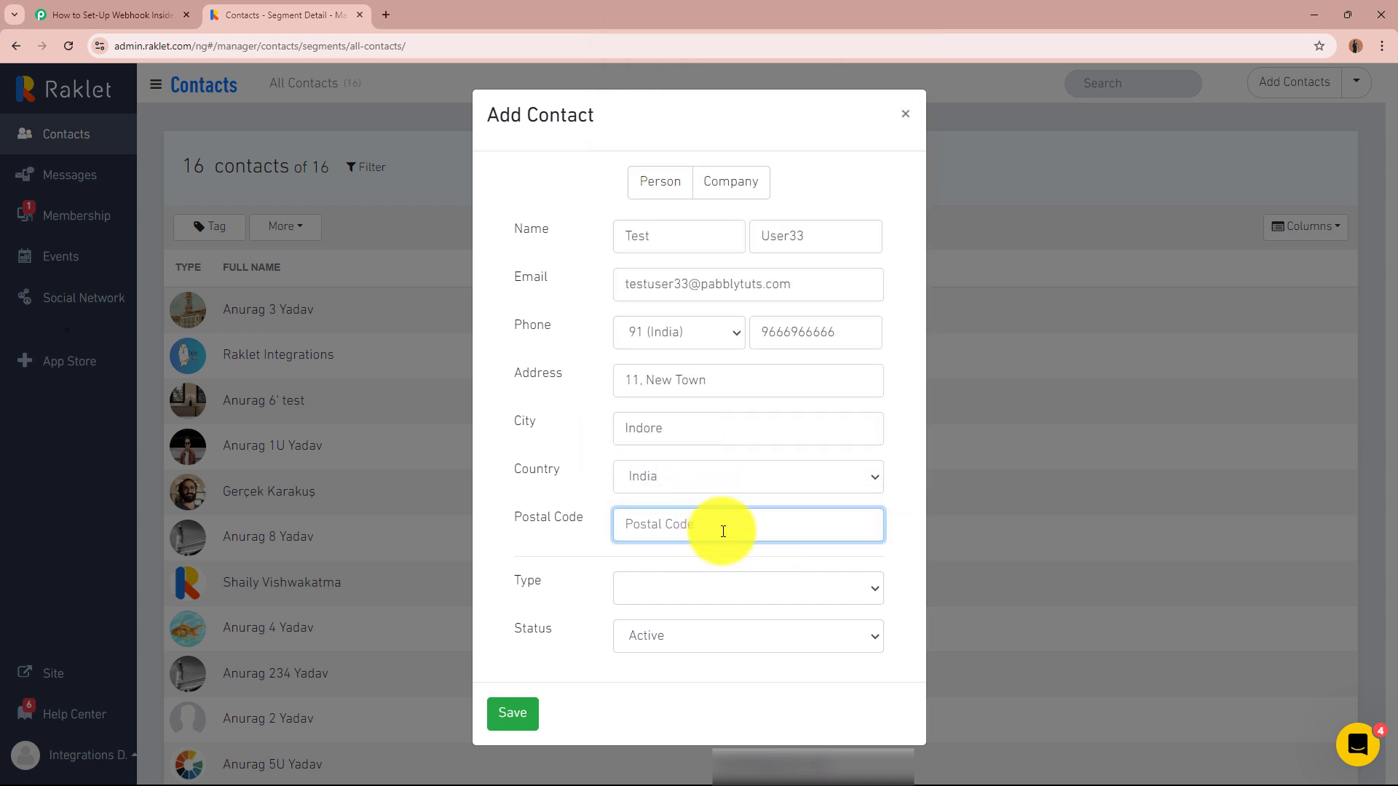
pyautogui.write('462002')
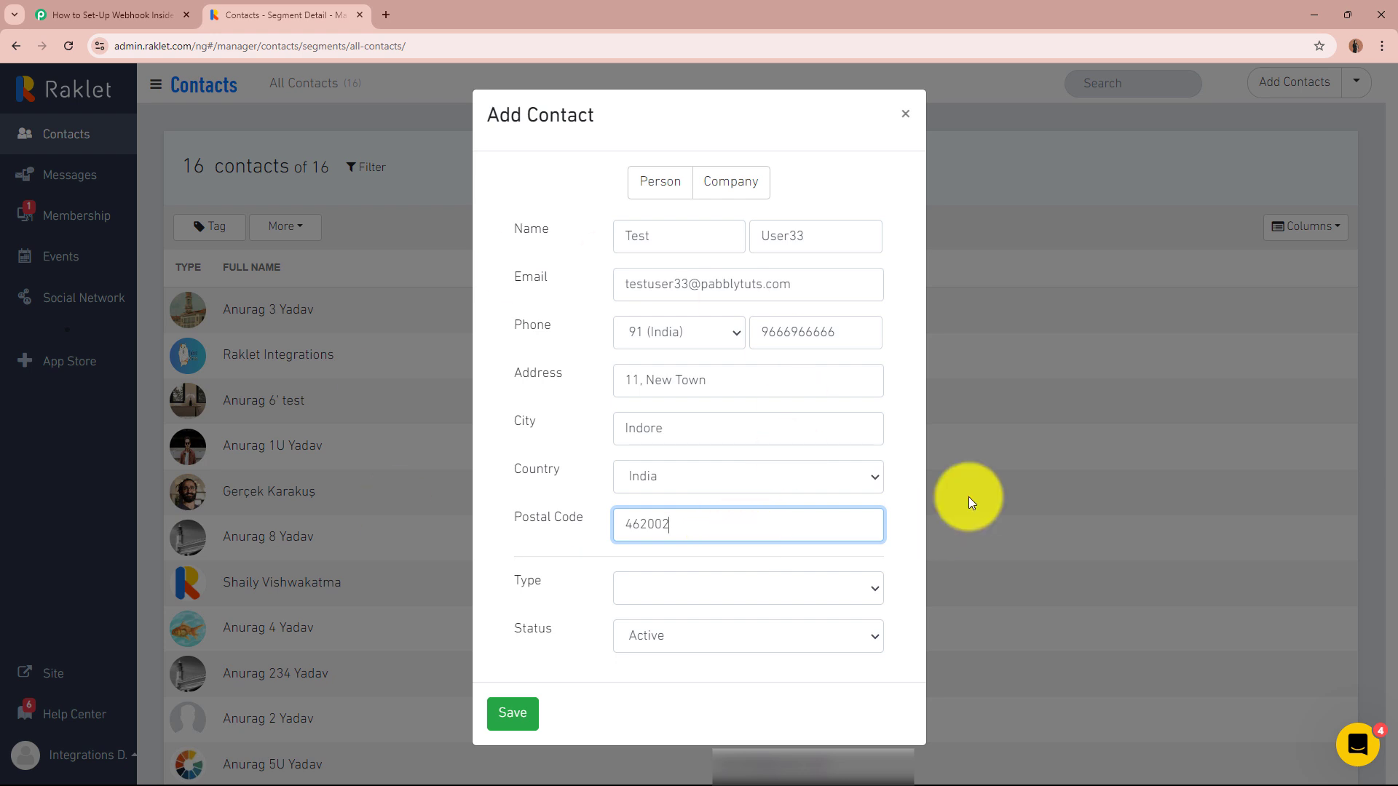
pyautogui.click(508, 717)
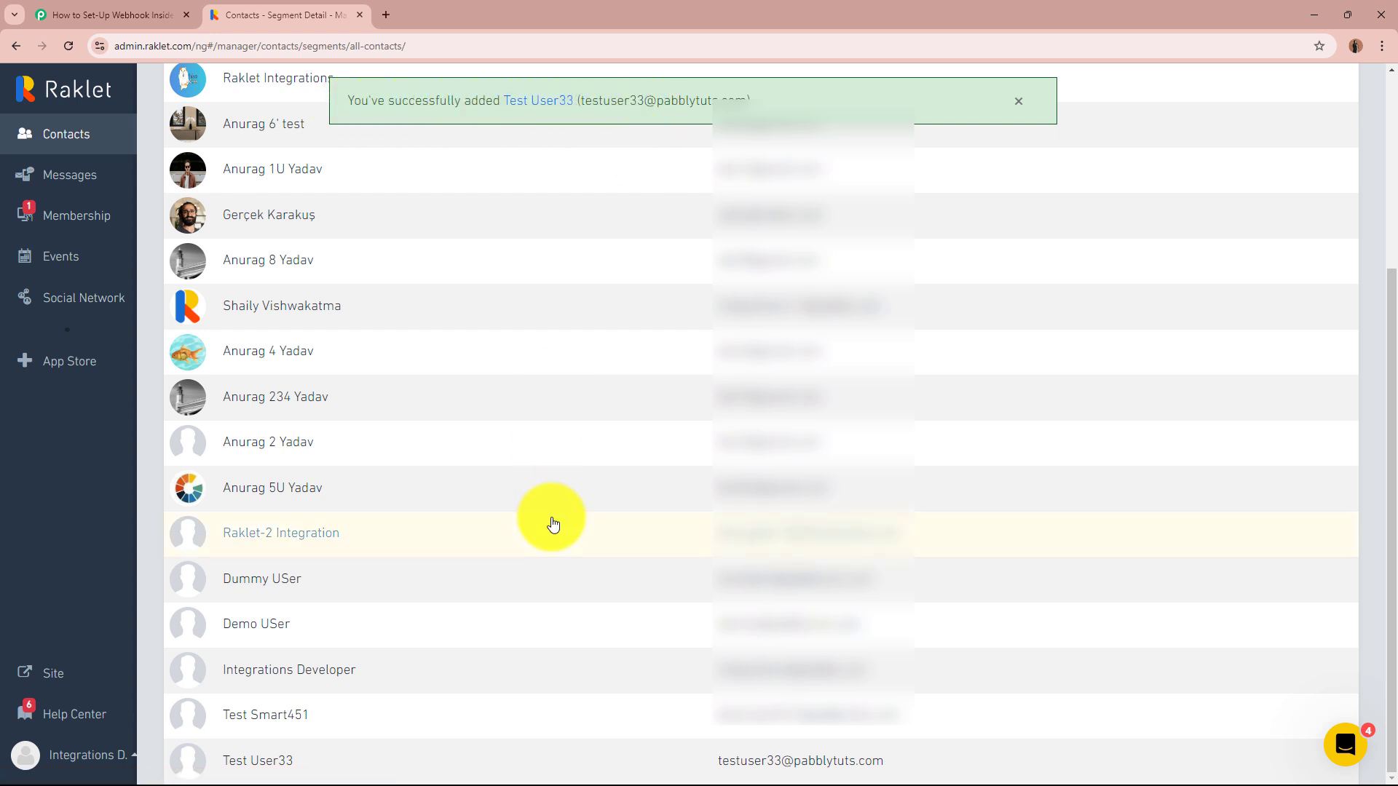
# - Open the new test contact's Timeline page, then return to the Pabbly workflow
pyautogui.click(262, 757)
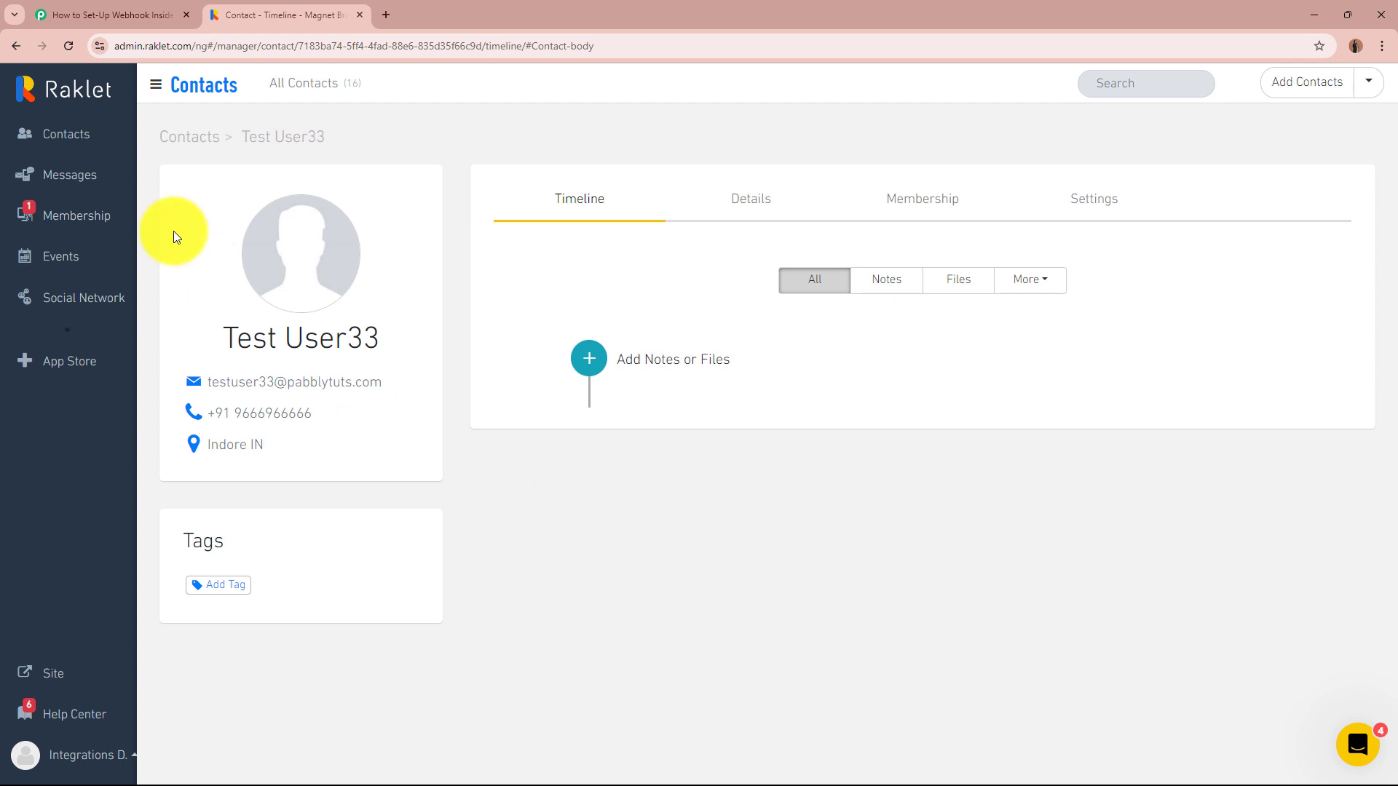
pyautogui.click(71, 15)
pyautogui.scroll(-6, 285, 565)
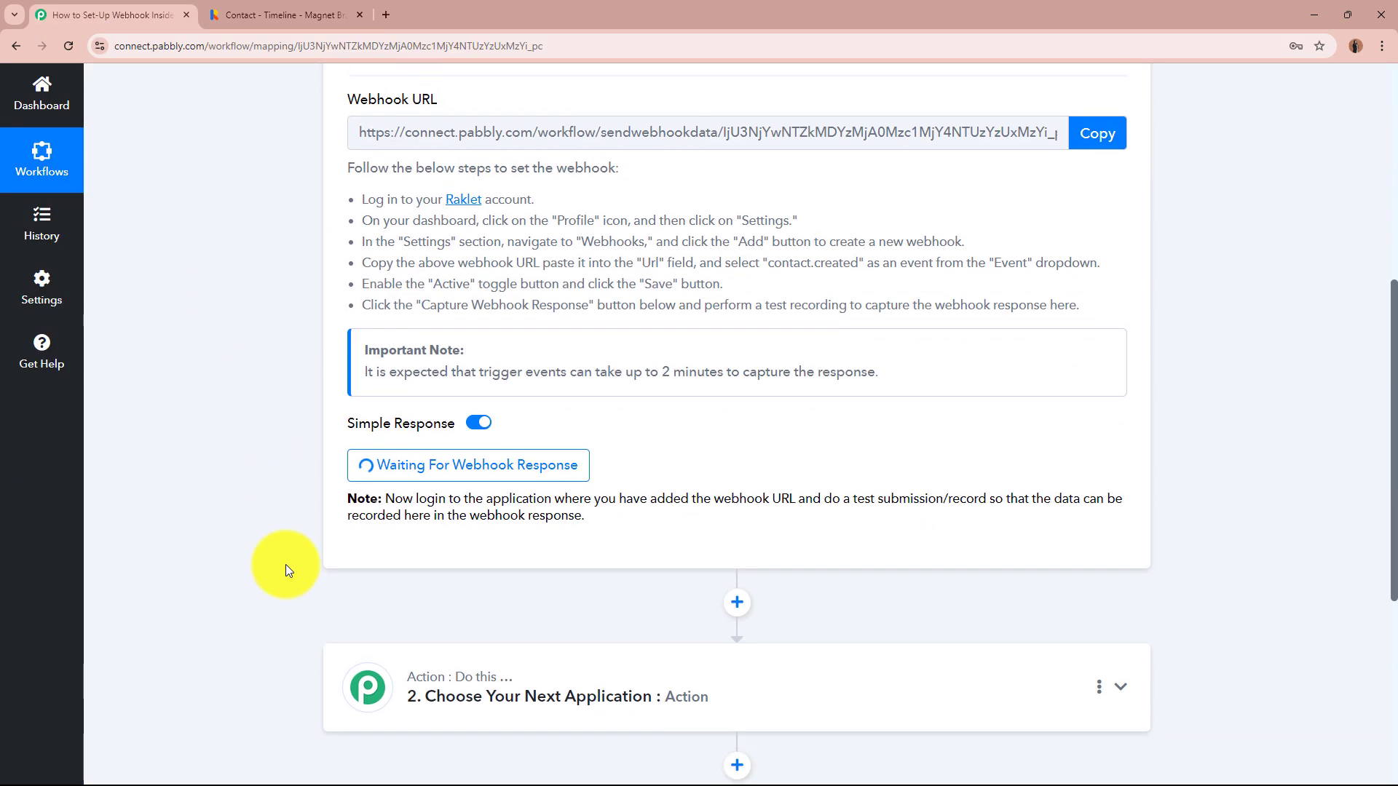
# - Verify the captured RakletId, phone status Valid, phone number and e-mail in Response A
pyautogui.scroll(-3, 285, 565)
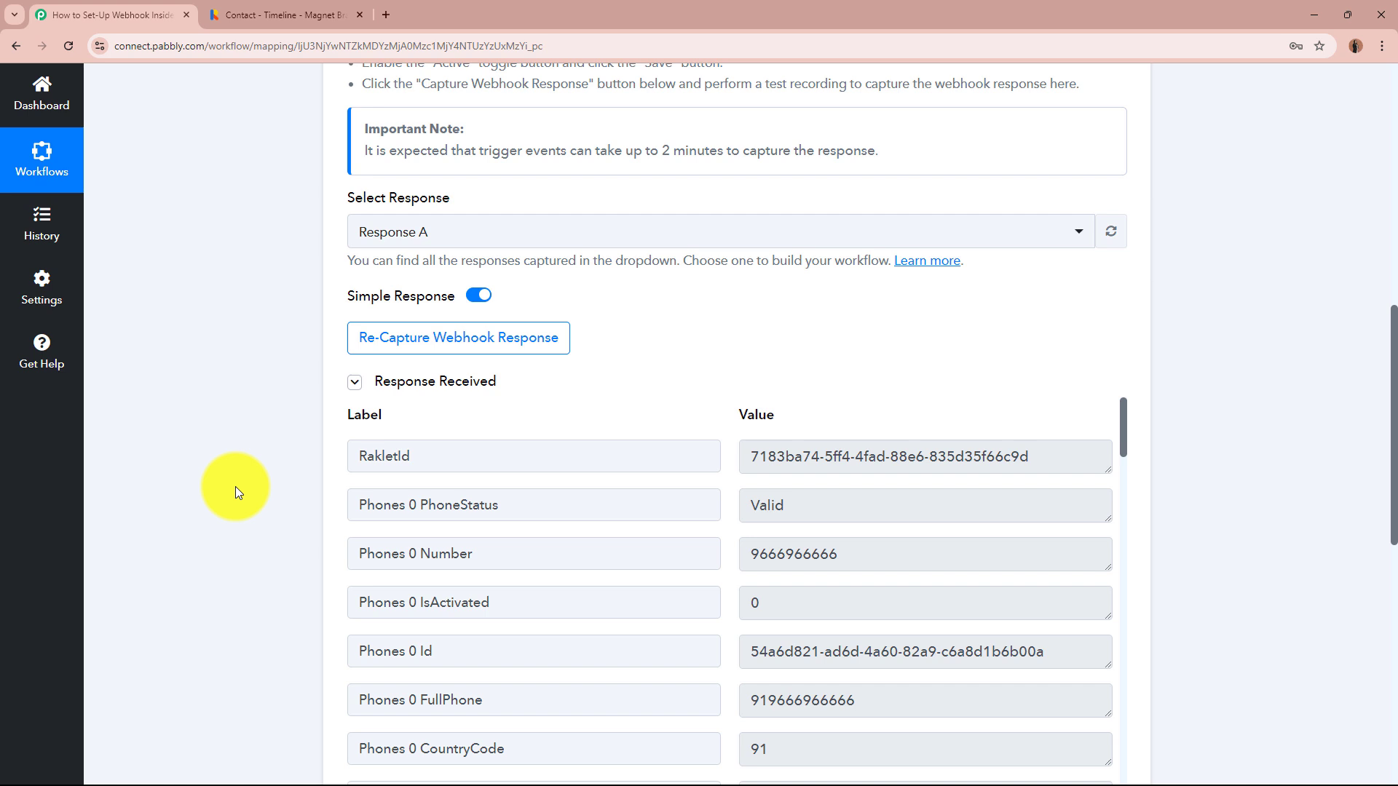
pyautogui.scroll(-3, 235, 486)
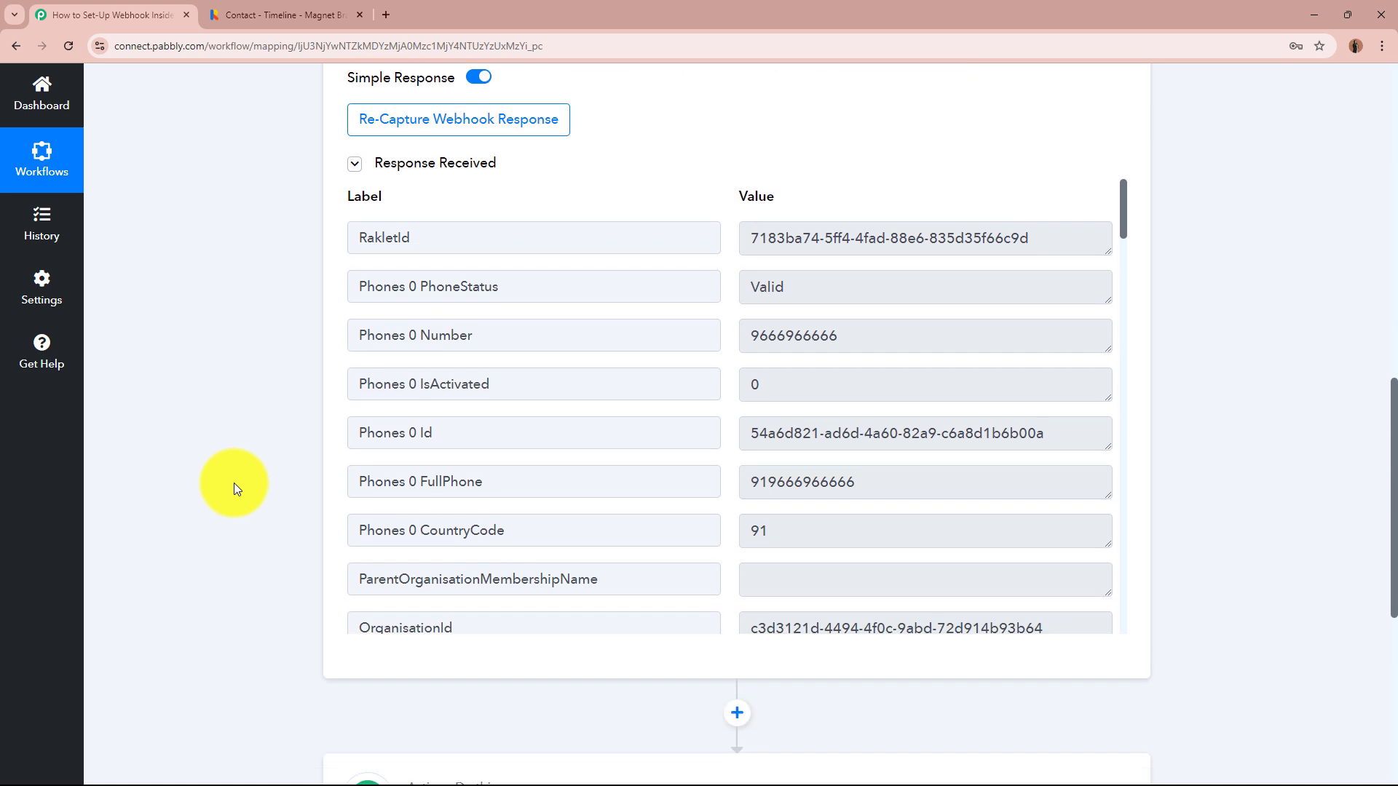
pyautogui.moveTo(1064, 233); pyautogui.dragTo(740, 227)
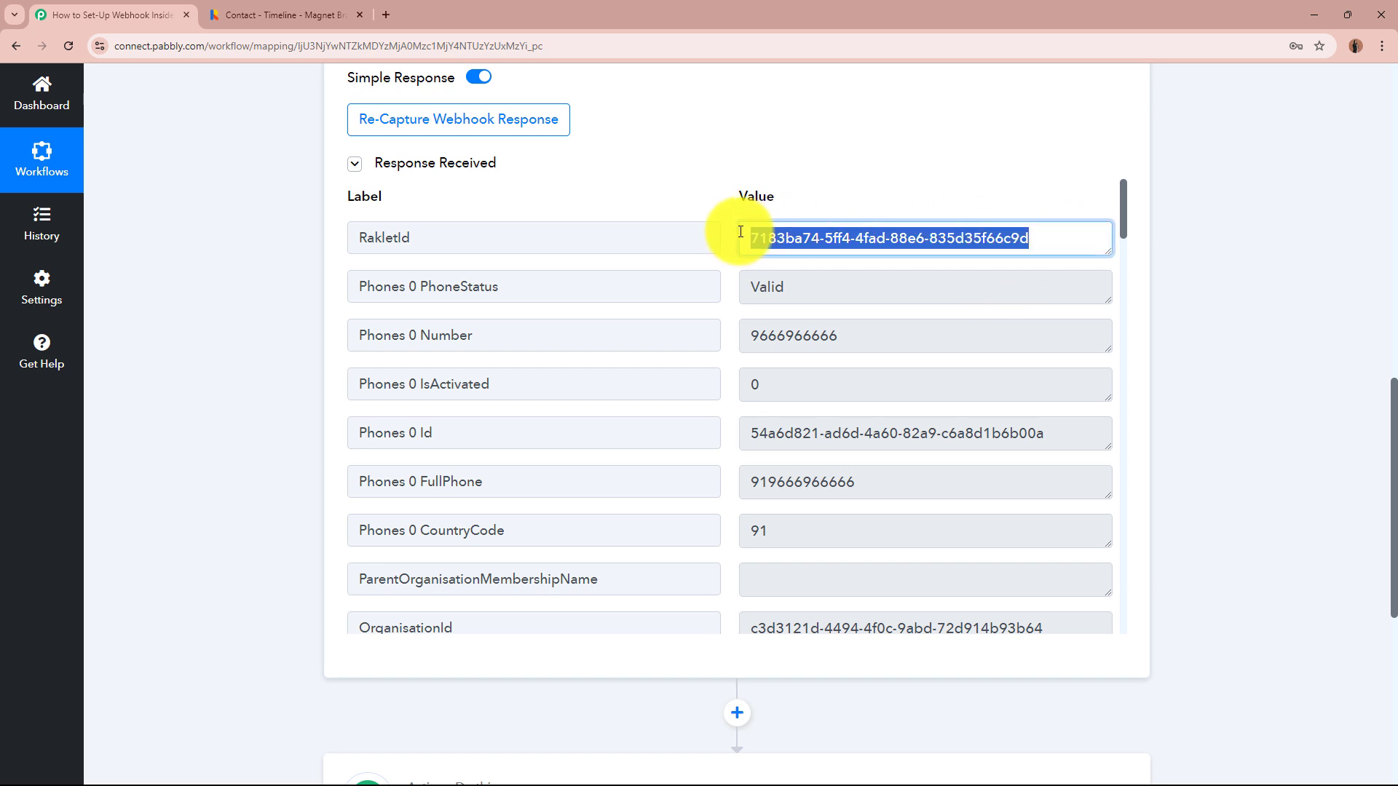
pyautogui.click(820, 230)
pyautogui.doubleClick(751, 287)
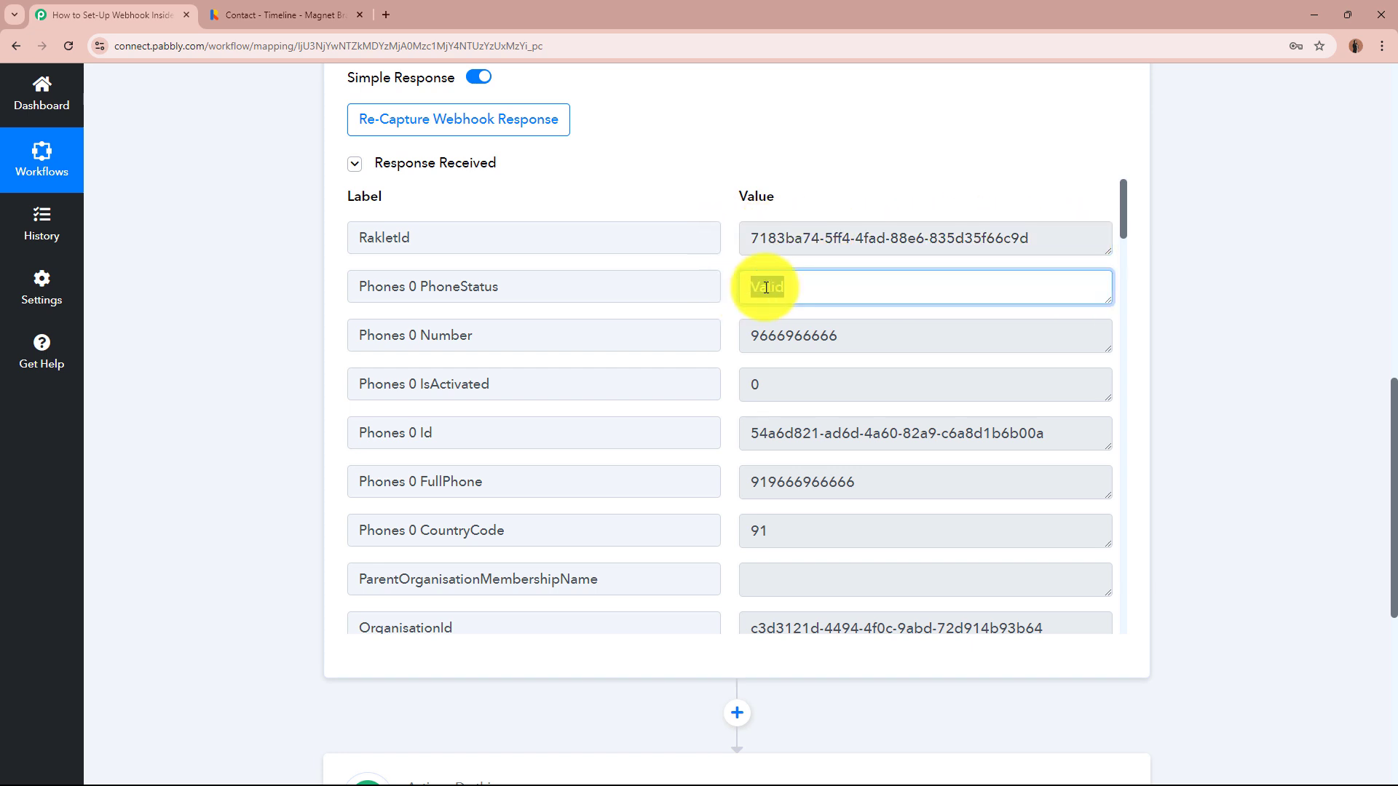
pyautogui.moveTo(883, 337); pyautogui.dragTo(724, 343)
pyautogui.click(800, 337)
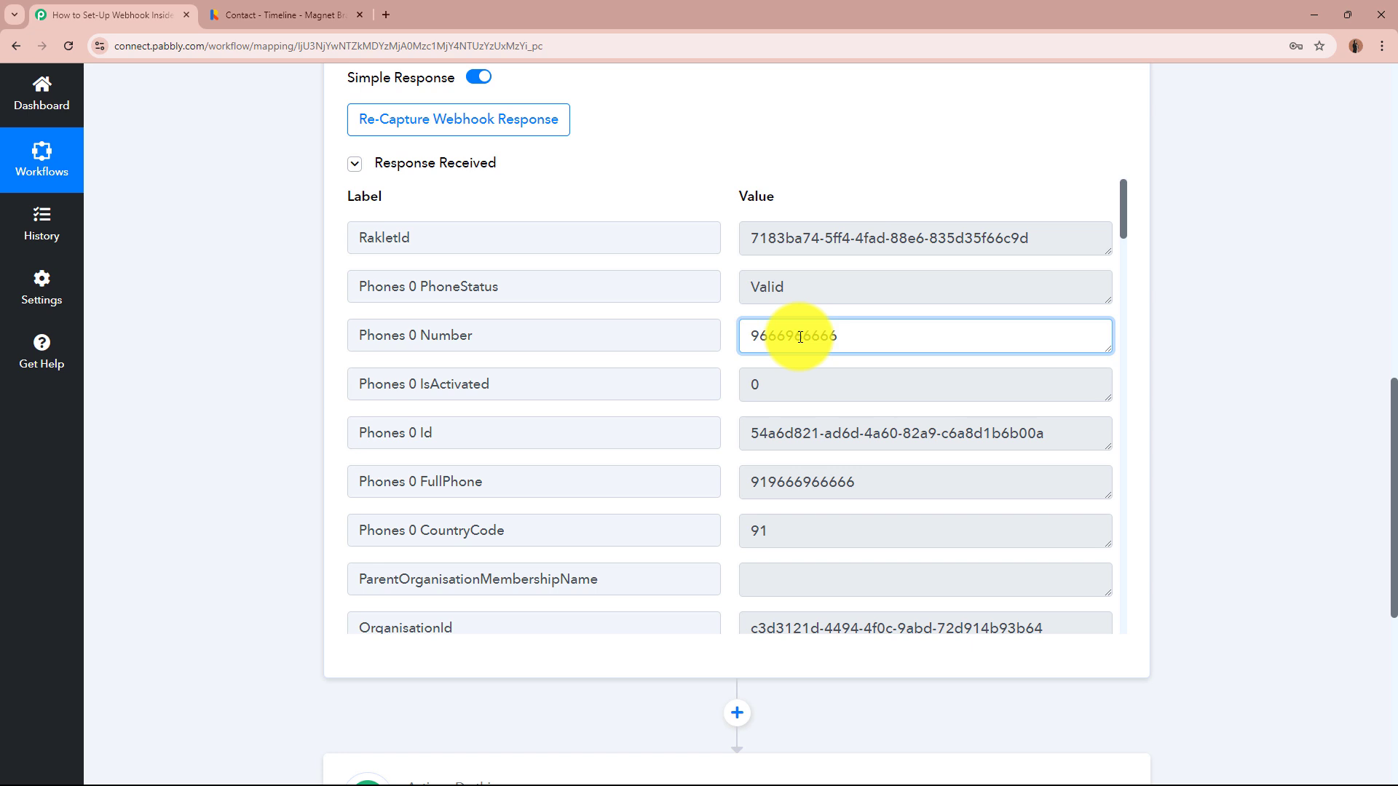
pyautogui.scroll(-1, 848, 427)
pyautogui.moveTo(886, 400); pyautogui.dragTo(712, 405)
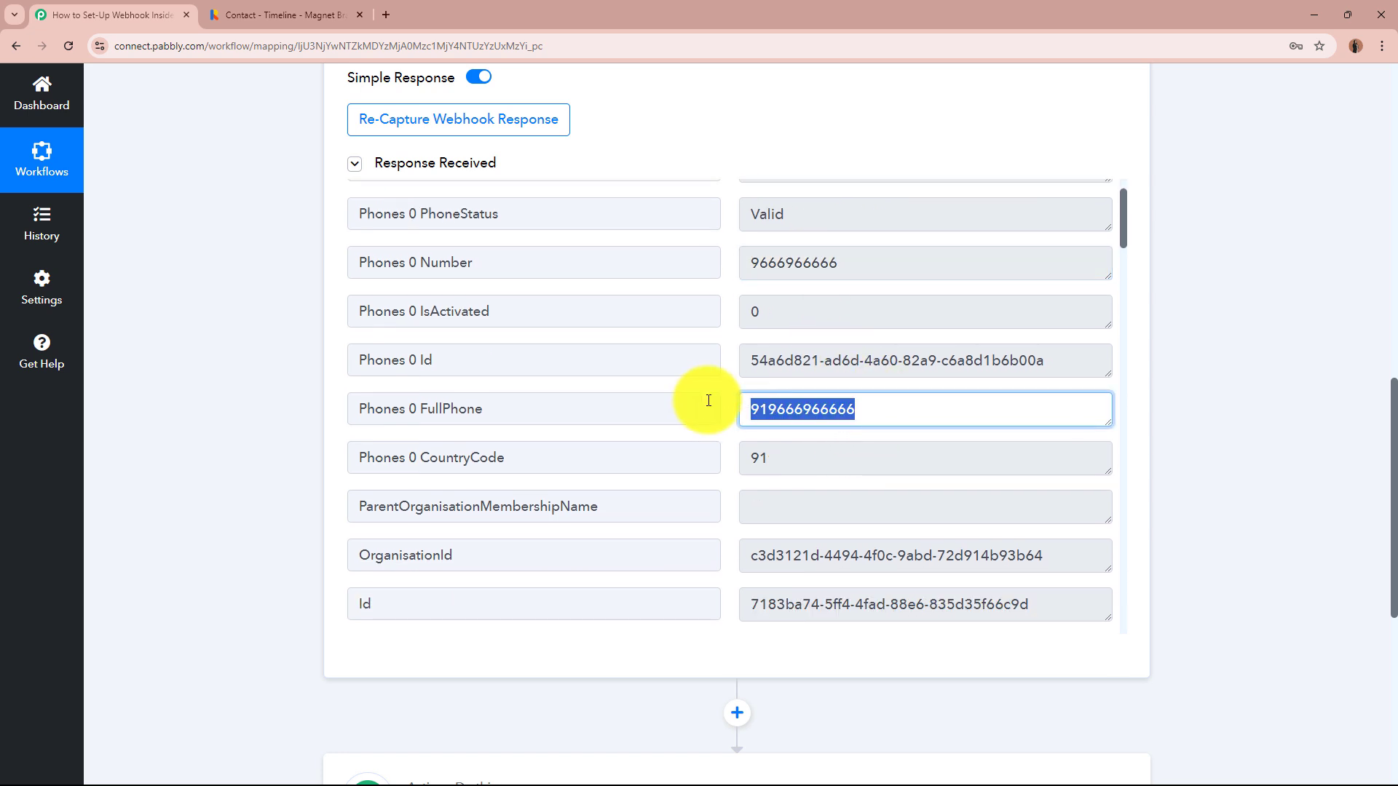
pyautogui.moveTo(823, 458); pyautogui.dragTo(737, 461)
pyautogui.scroll(-6, 789, 443)
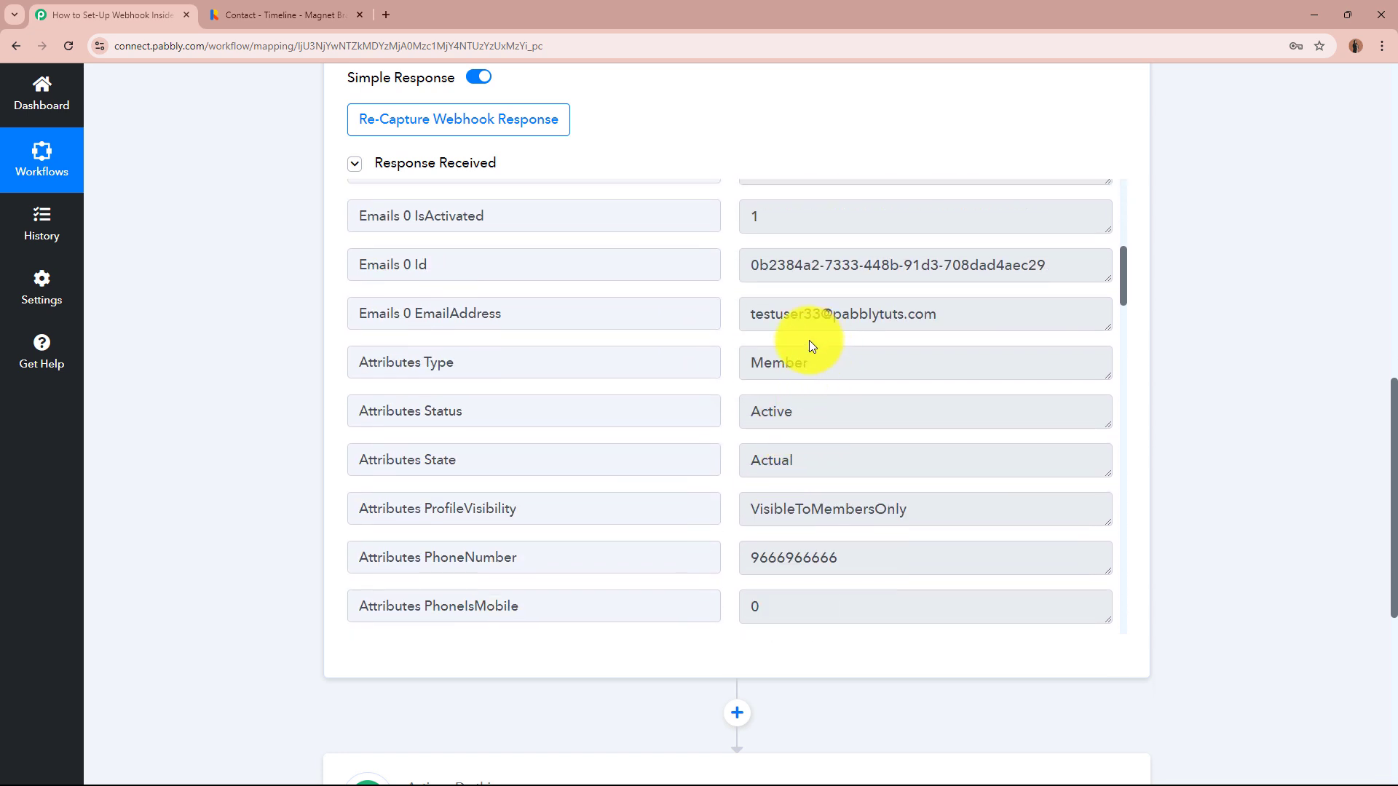
pyautogui.moveTo(751, 315); pyautogui.dragTo(930, 316)
pyautogui.click(932, 316)
# - Verify the captured Status Active, LastName, FirstName Test, FullName and FullAddress values
pyautogui.scroll(-1, 932, 315)
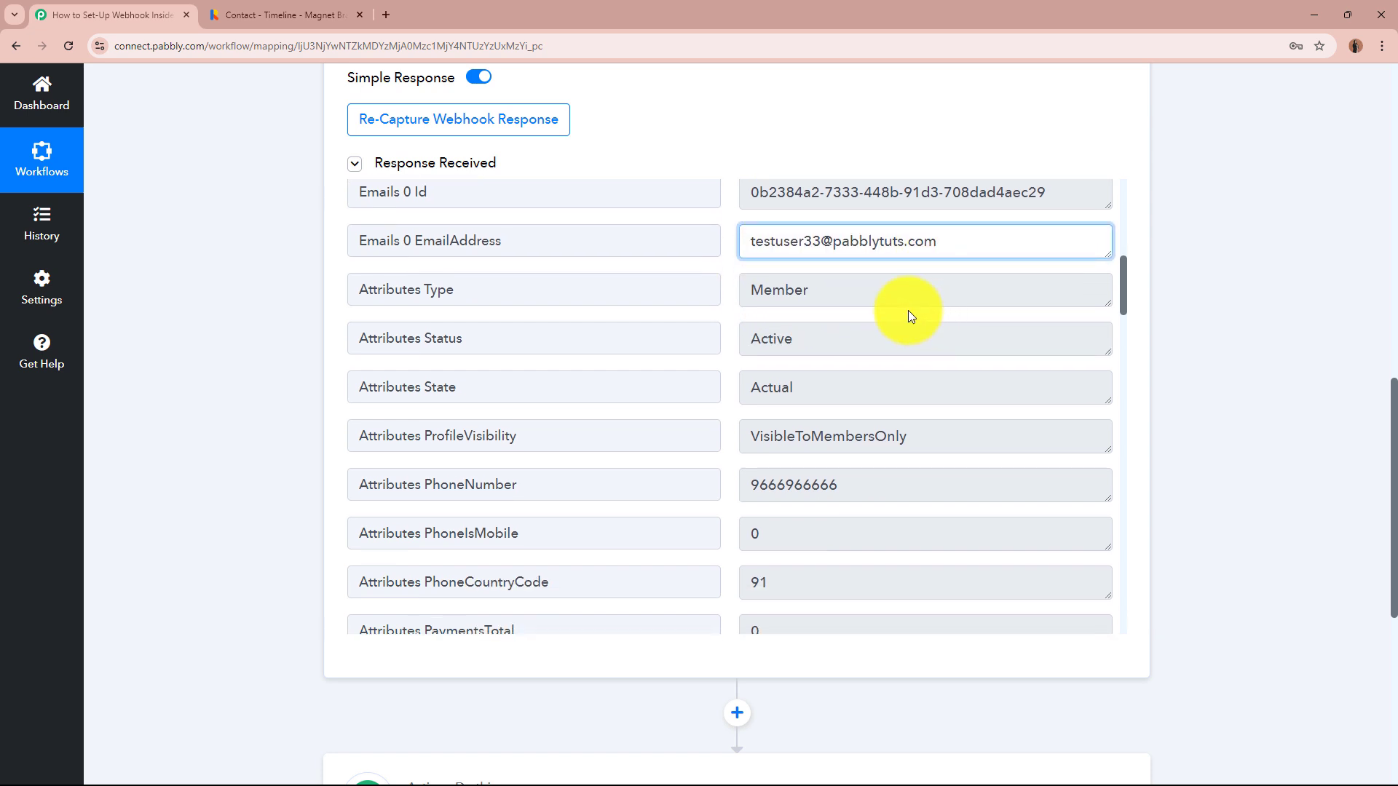
pyautogui.moveTo(833, 291); pyautogui.dragTo(720, 302)
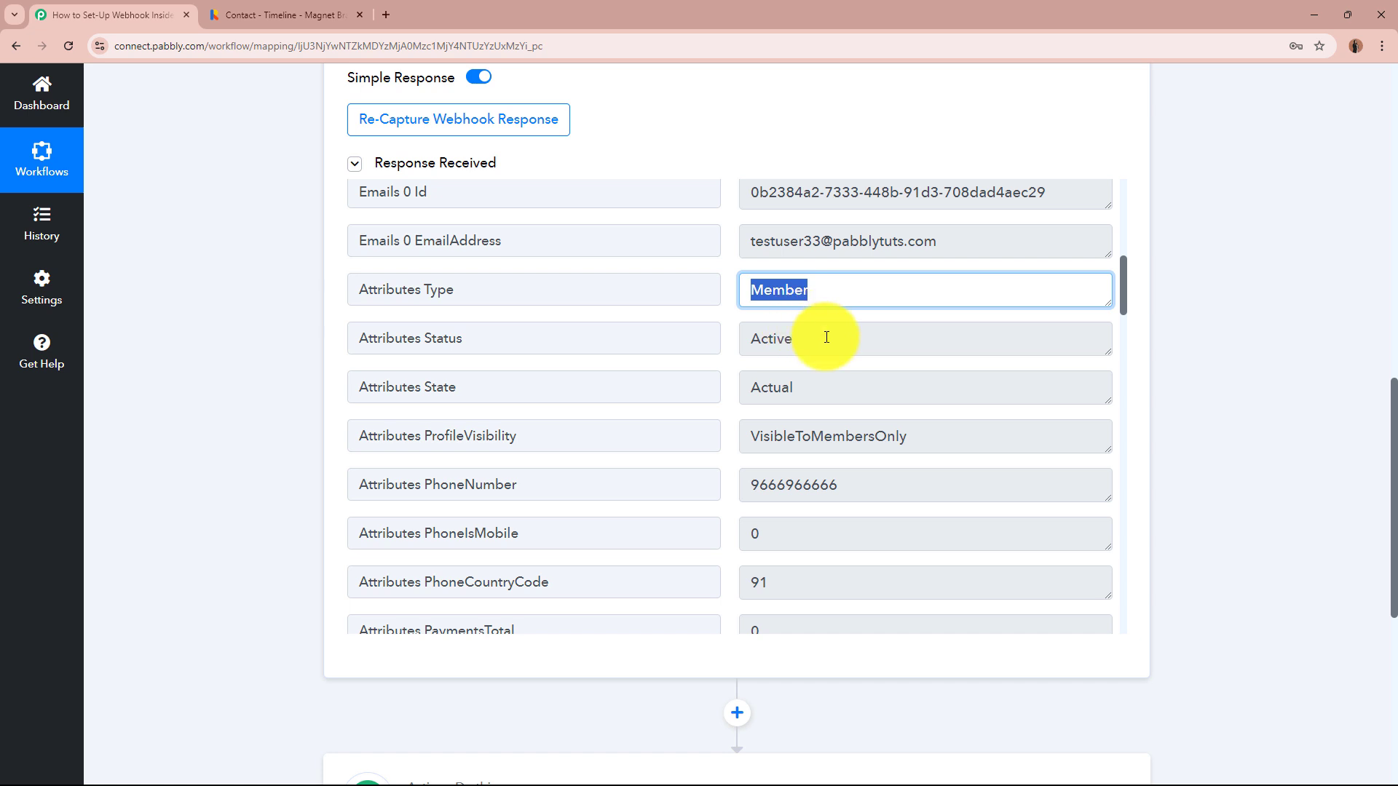
pyautogui.moveTo(820, 343); pyautogui.dragTo(746, 341)
pyautogui.scroll(-5, 858, 414)
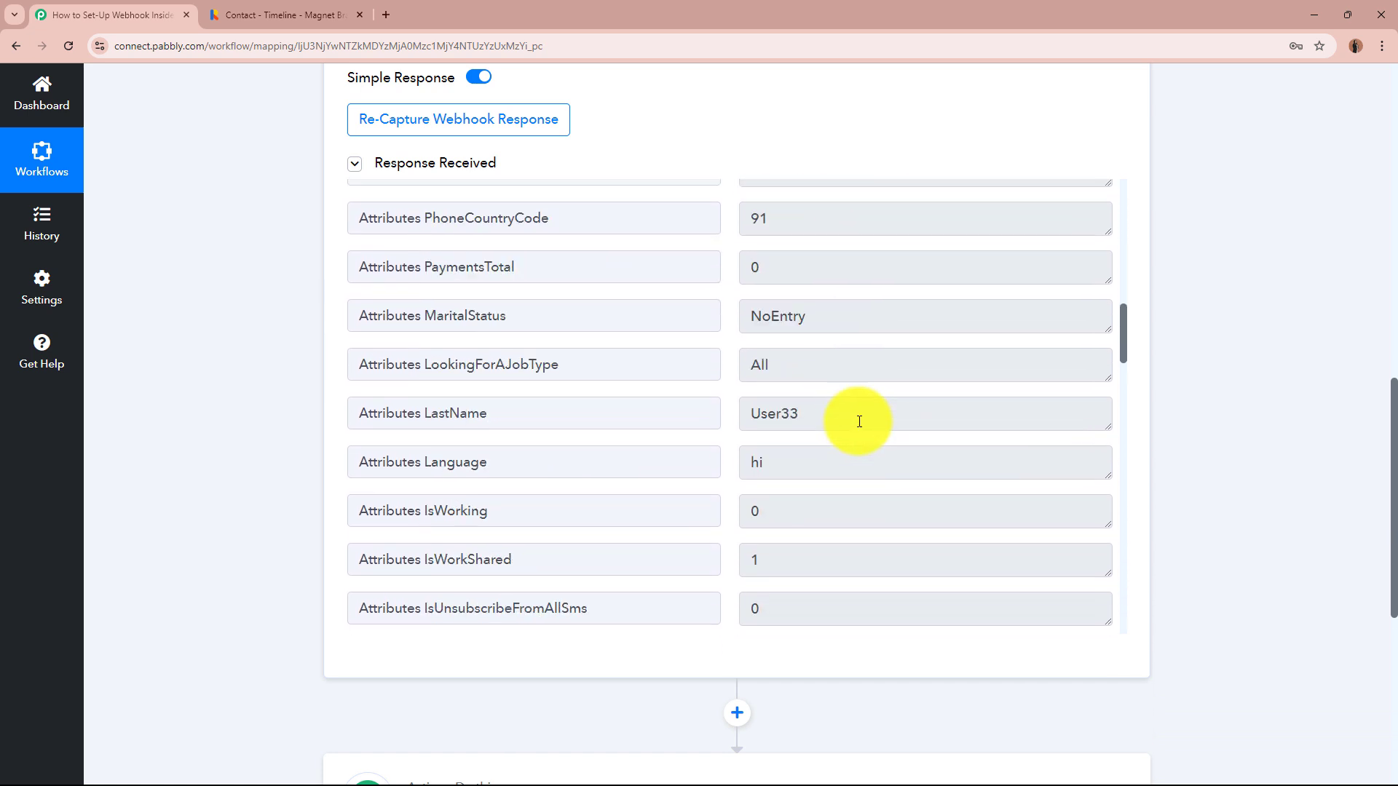
pyautogui.doubleClick(830, 413)
pyautogui.click(861, 411)
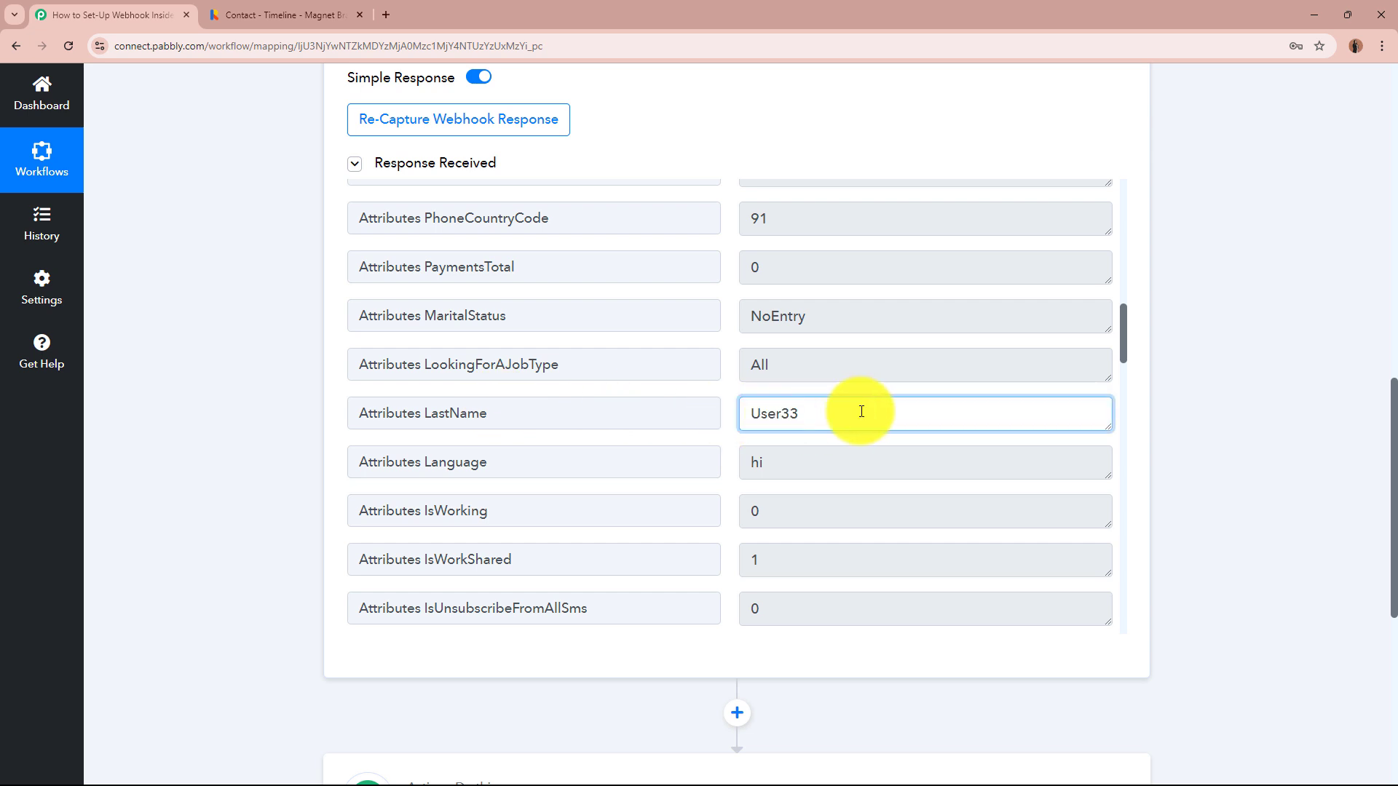
pyautogui.scroll(-10, 861, 409)
pyautogui.doubleClick(793, 492)
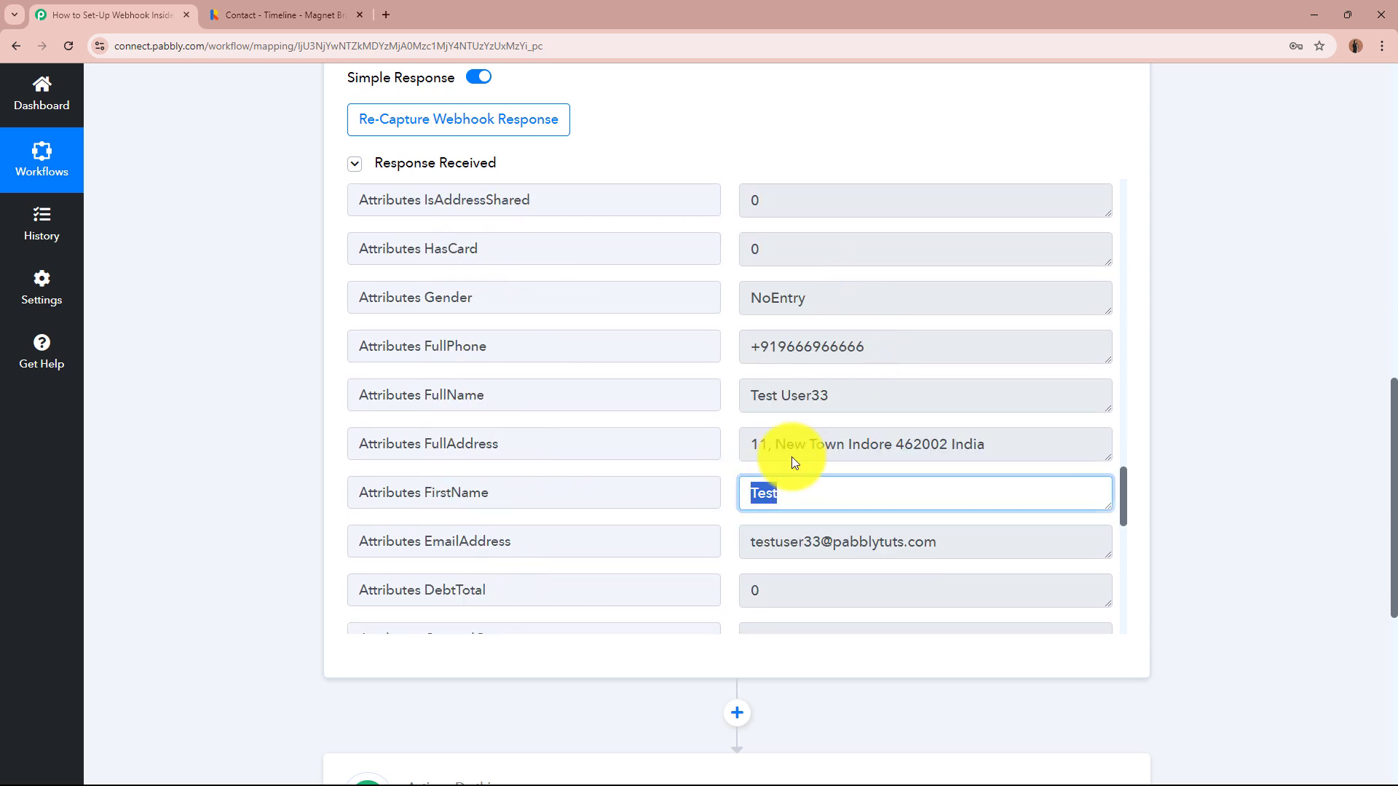
pyautogui.moveTo(849, 393); pyautogui.dragTo(741, 393)
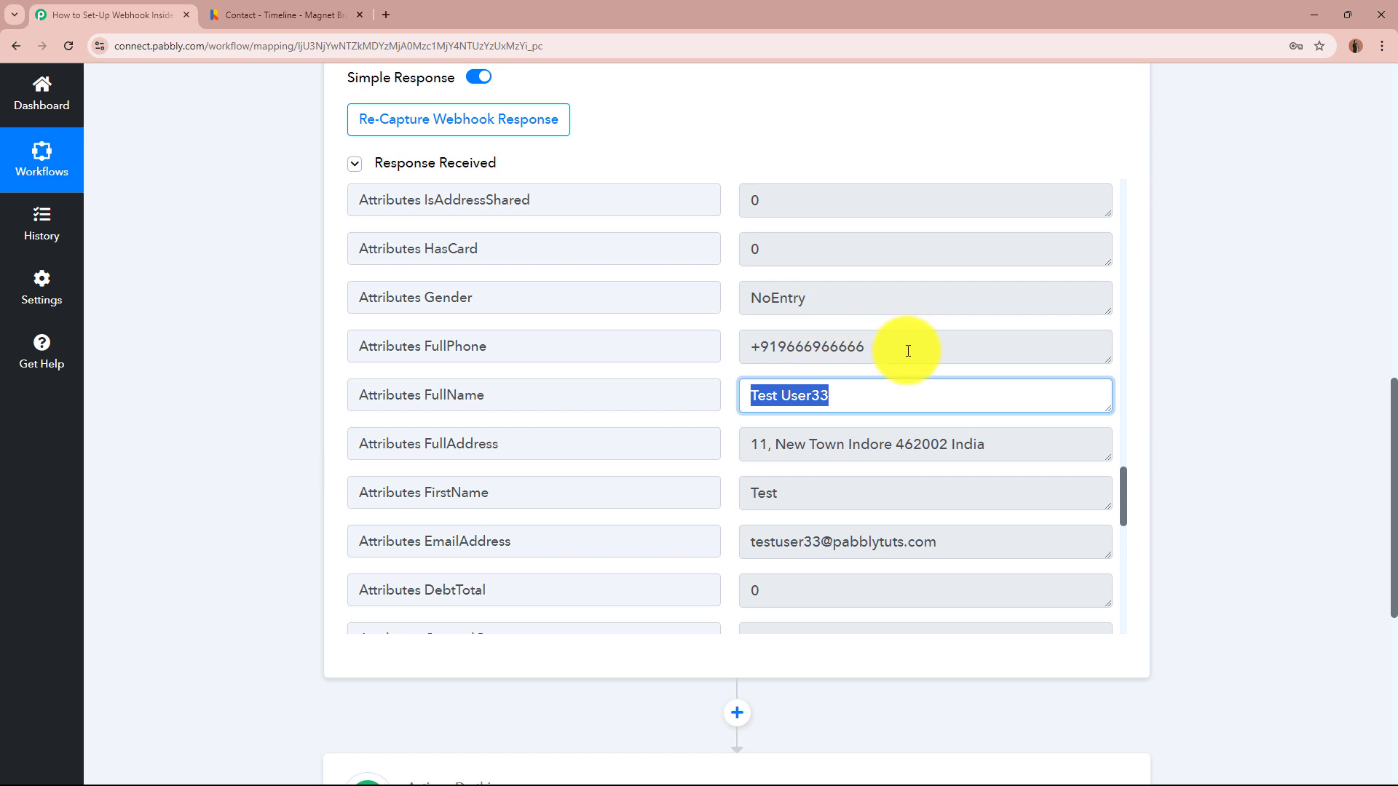
pyautogui.moveTo(1009, 444); pyautogui.dragTo(743, 444)
pyautogui.click(776, 439)
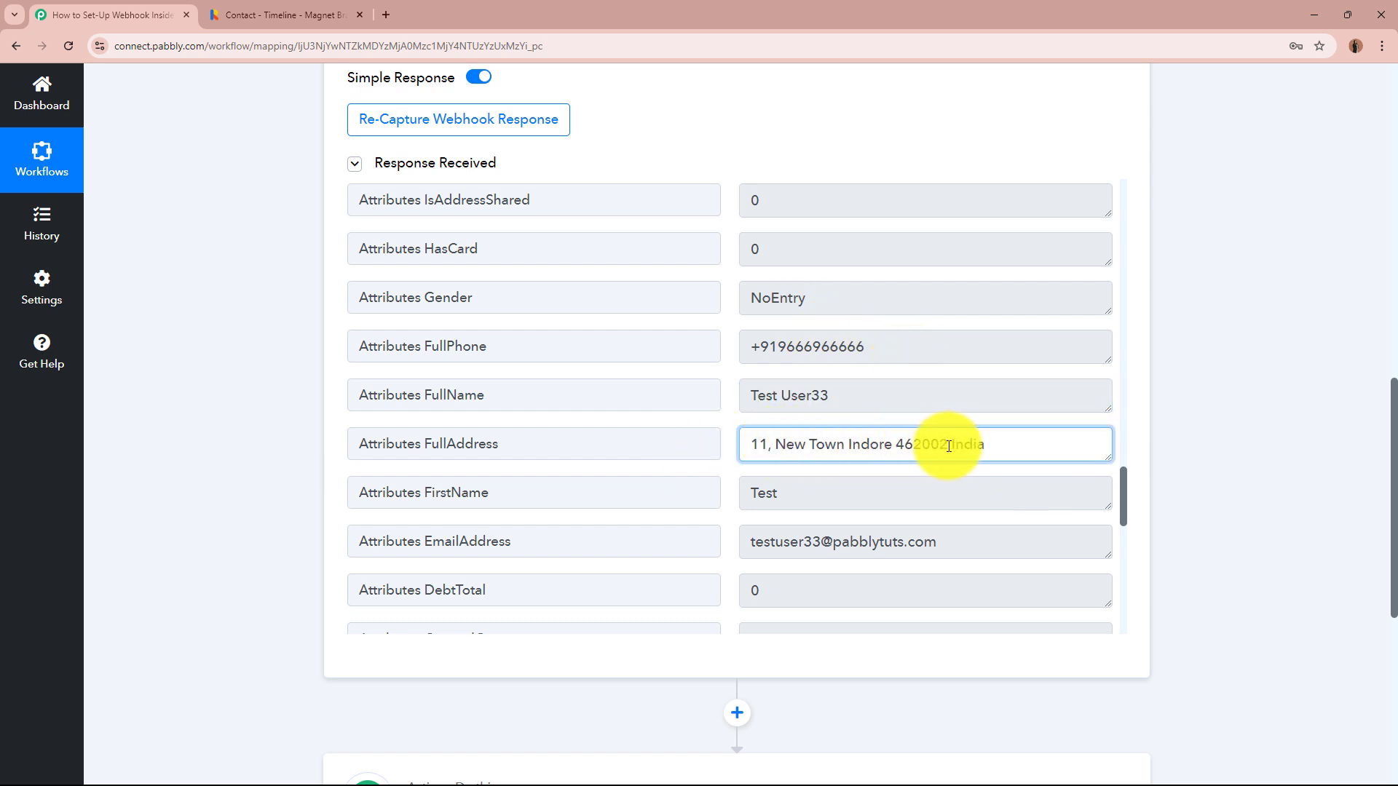
pyautogui.scroll(-2, 953, 472)
pyautogui.scroll(-1, 952, 473)
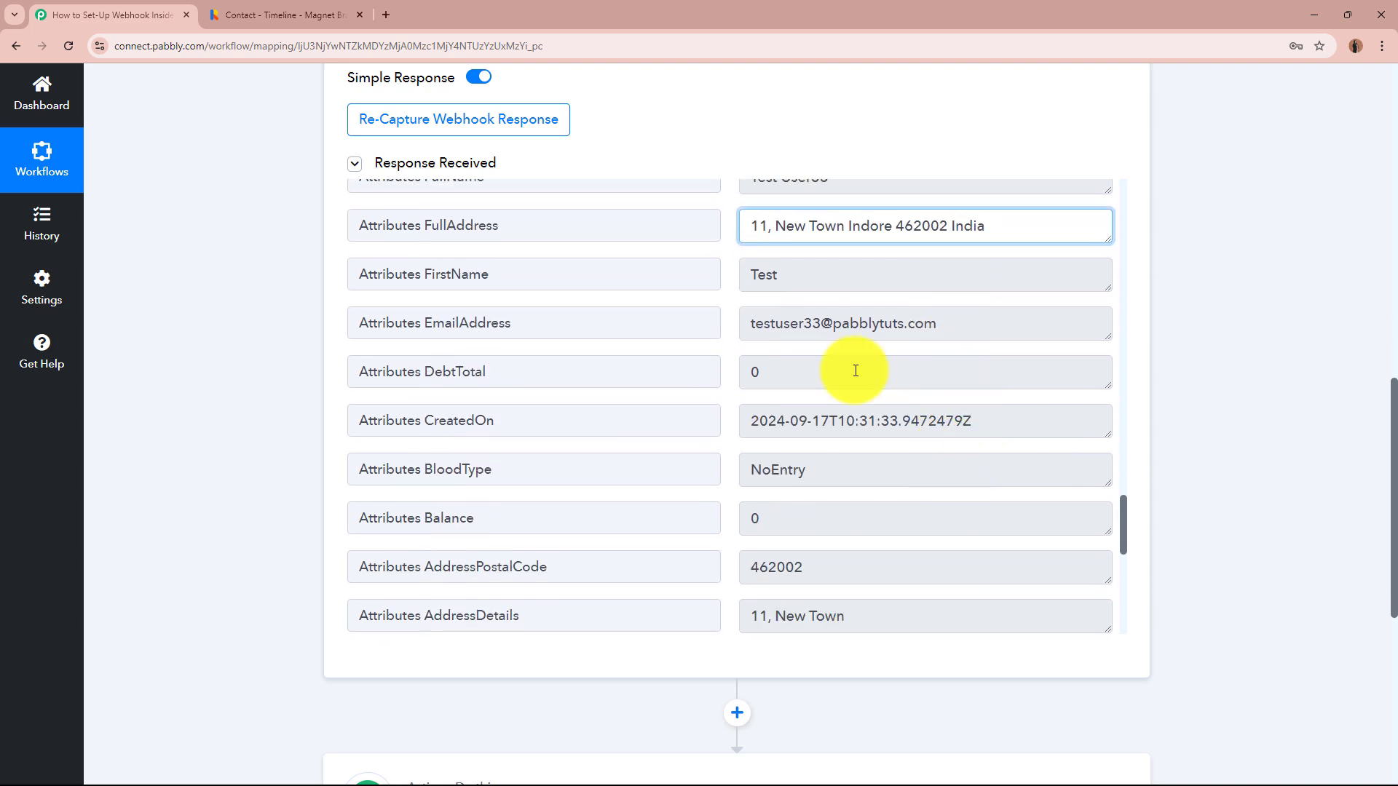
pyautogui.scroll(-2, 933, 509)
pyautogui.scroll(12, 1220, 516)
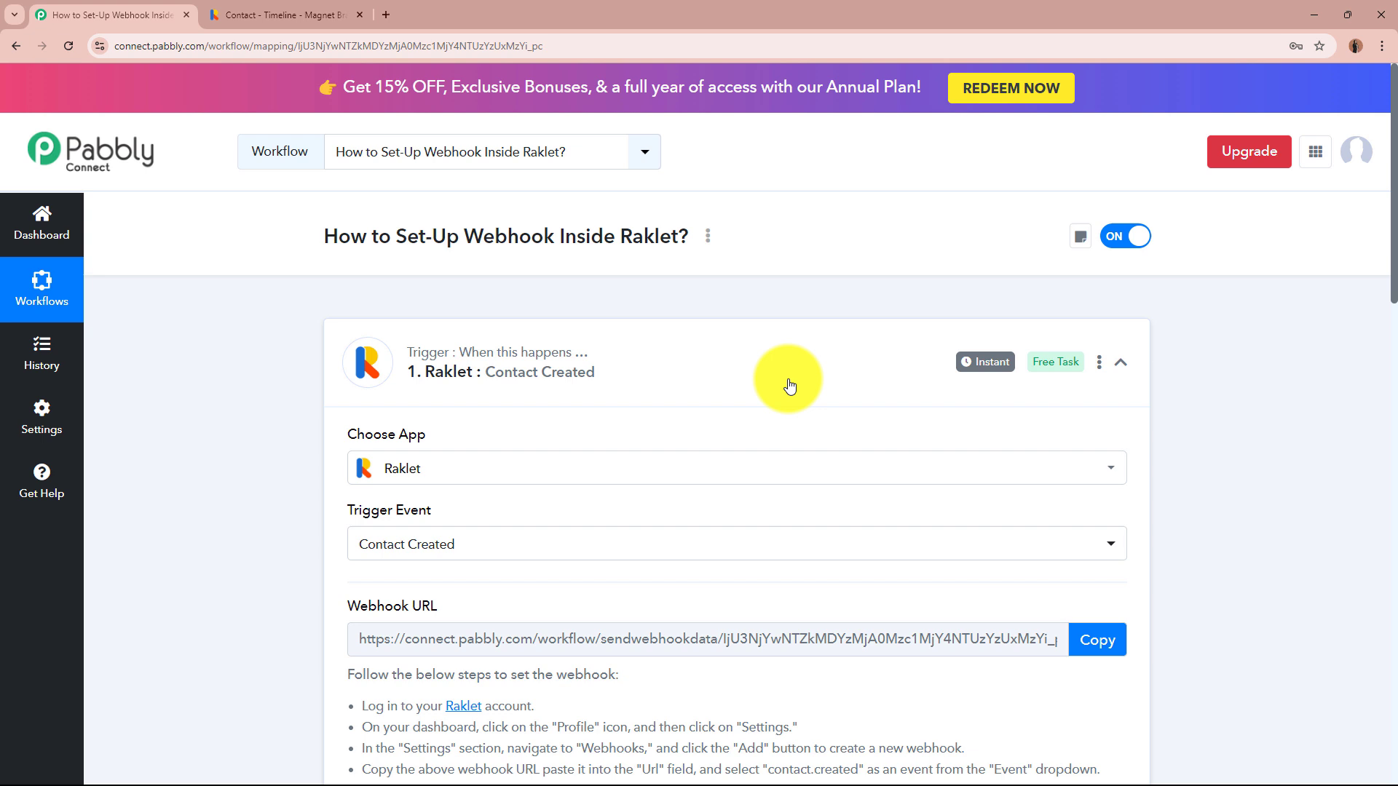
# - Collapse the finished Raklet: Contact Created trigger card to reveal the empty action step
pyautogui.click(789, 386)
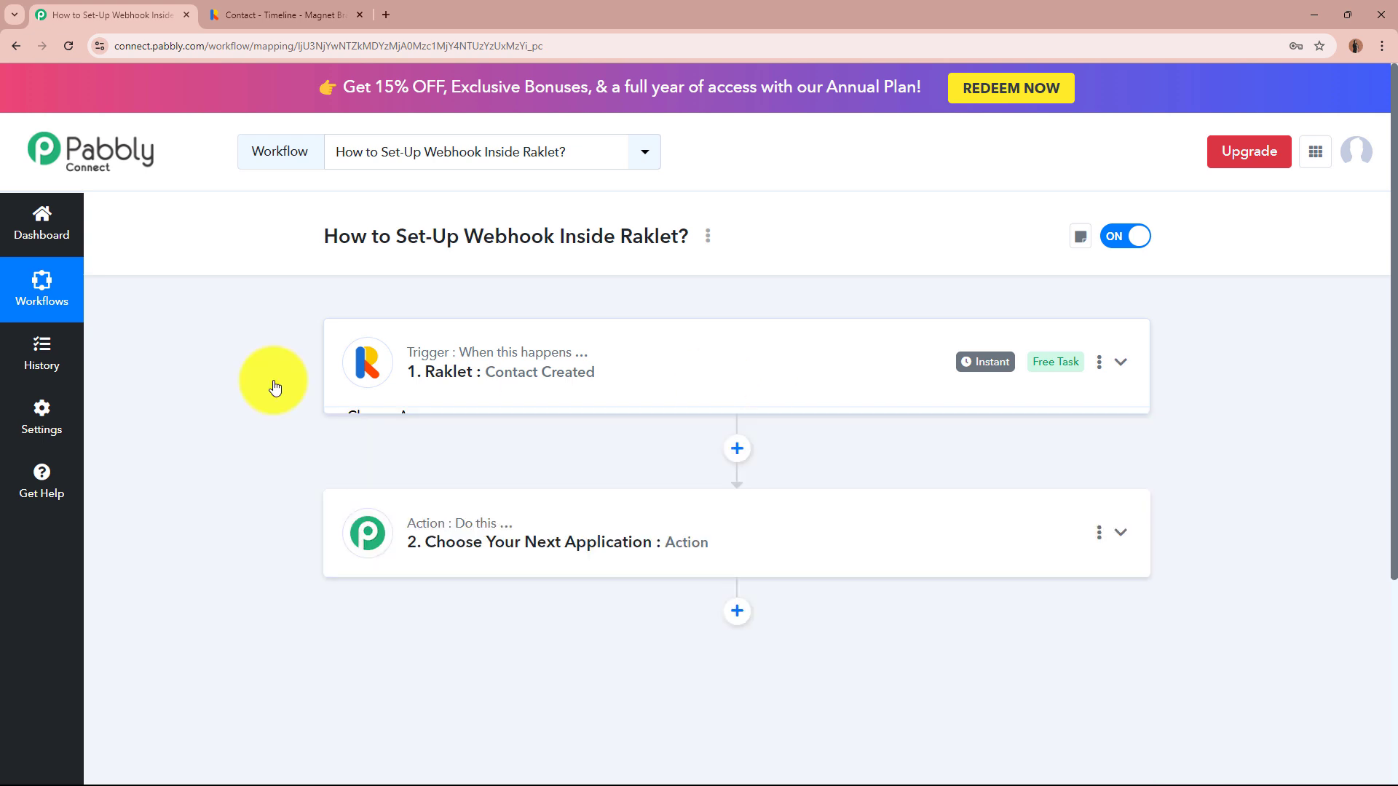